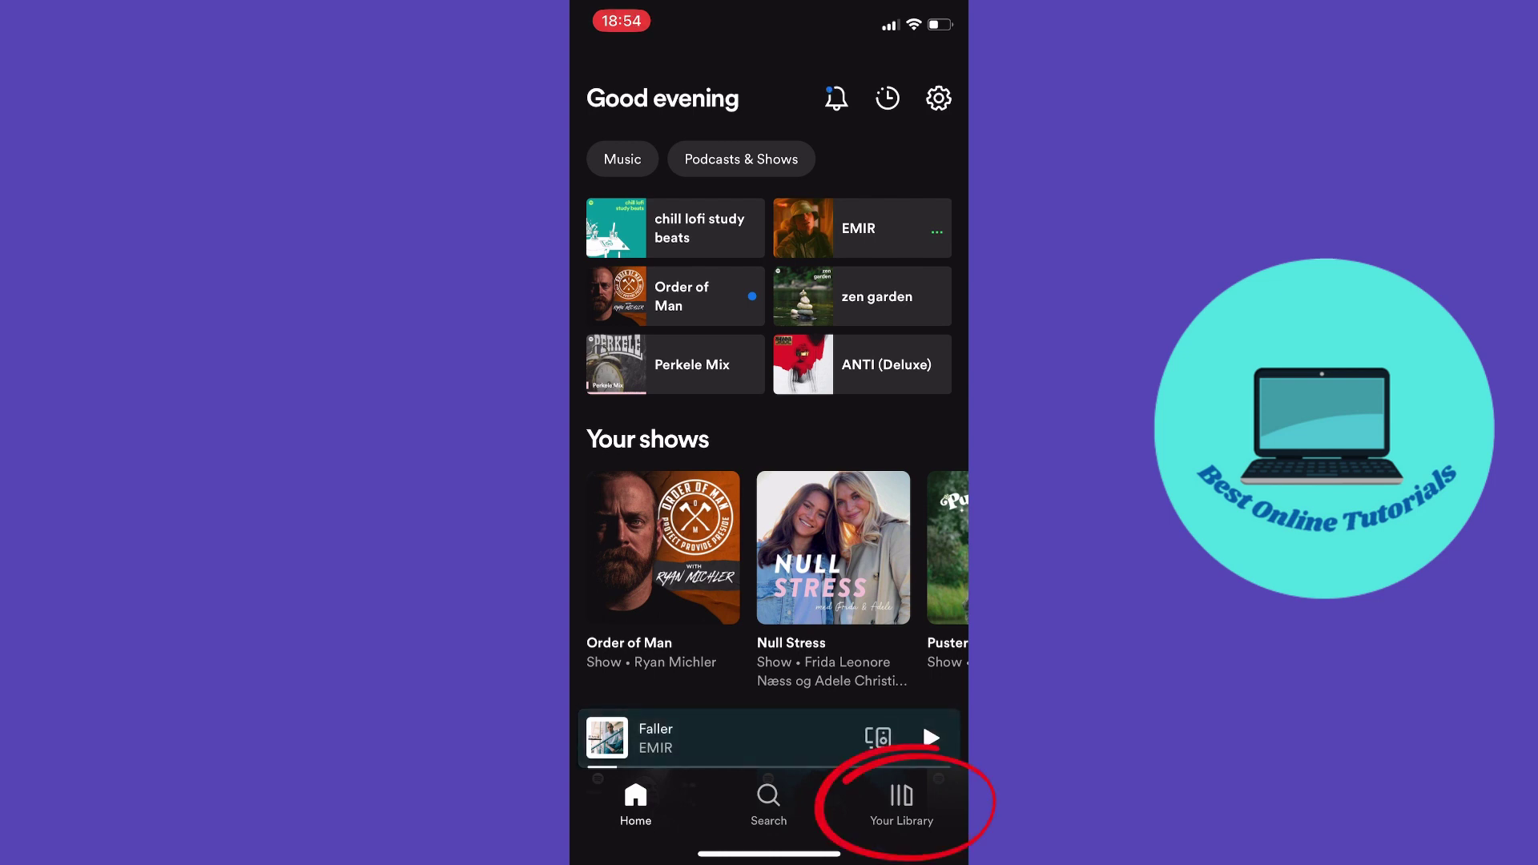
Add "Kukk I Ræva", the top track in Liked Songs, to the 'Add liked songs' playlist
{"action": "left_click", "coordinate": [901, 805]}
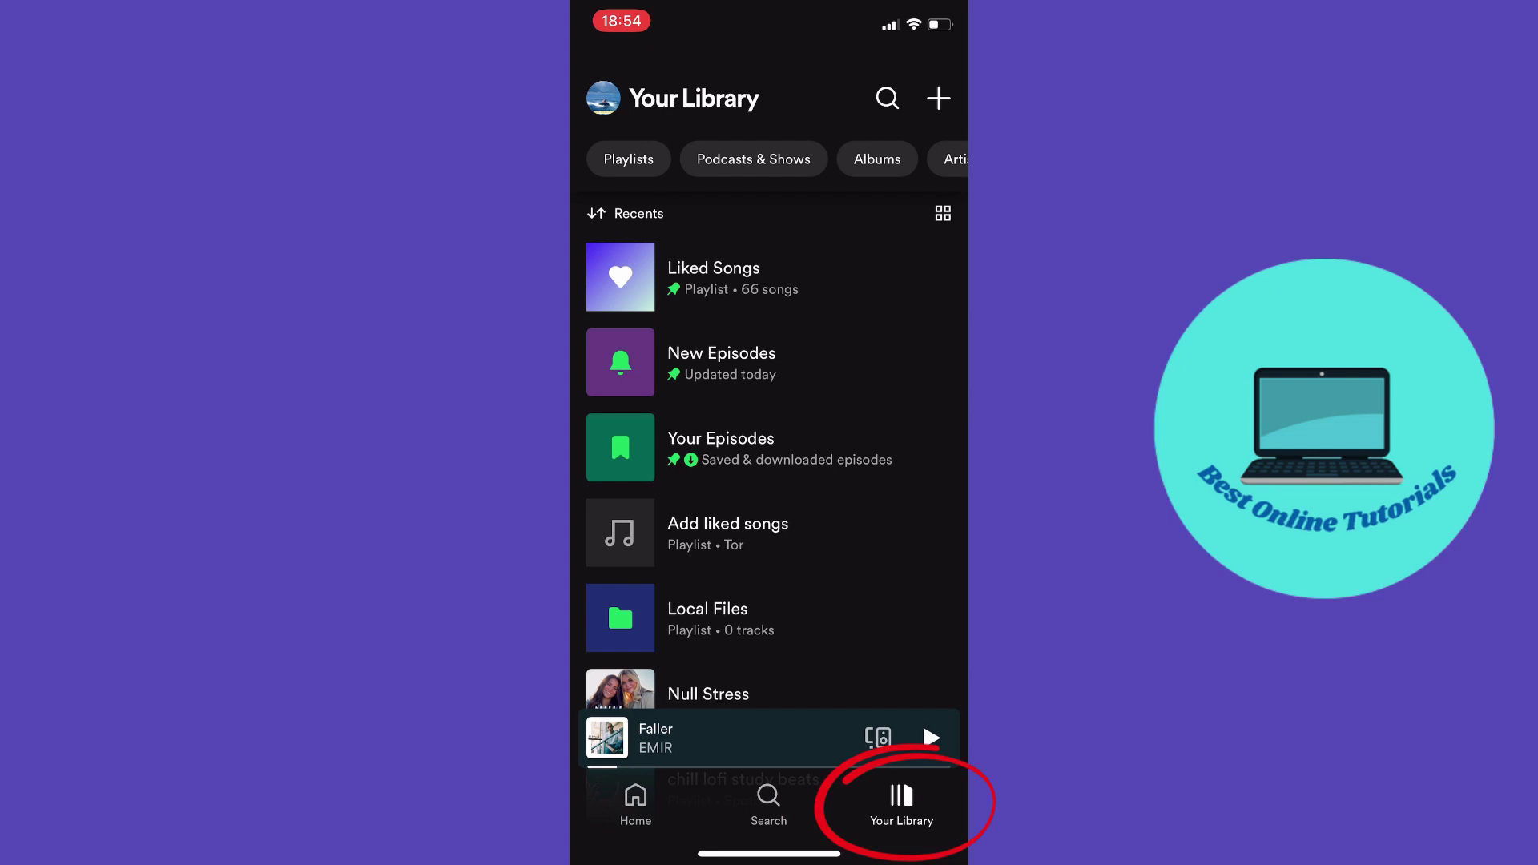
{"action": "left_click", "coordinate": [713, 276]}
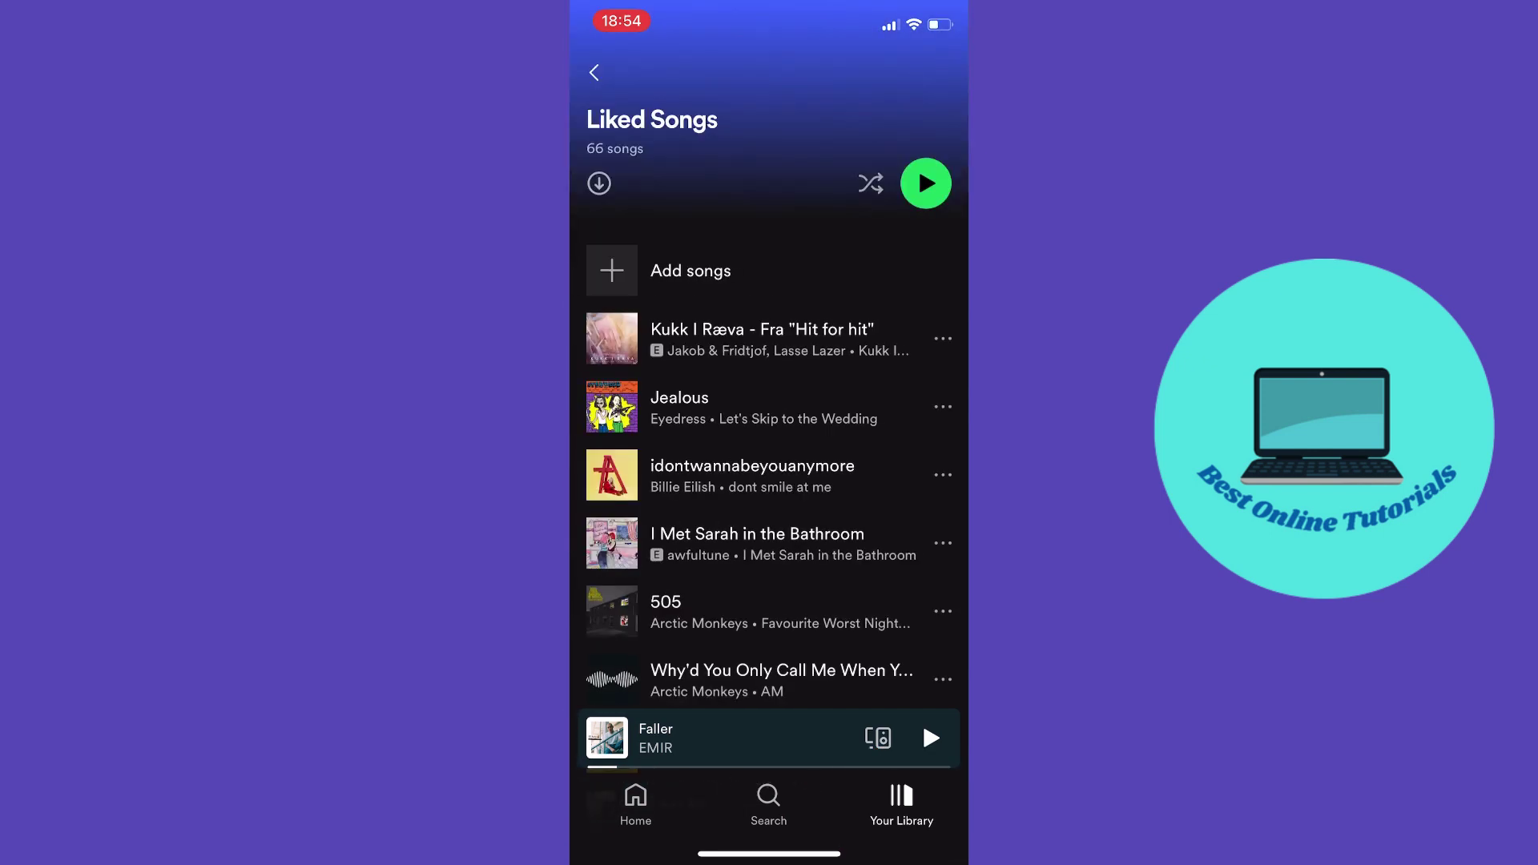
{"action": "scroll", "coordinate": [769, 458], "scroll_direction": "down", "scroll_amount": 2}
{"action": "scroll", "coordinate": [769, 457], "scroll_direction": "down", "scroll_amount": 3}
{"action": "scroll", "coordinate": [770, 457], "scroll_direction": "down", "scroll_amount": 2}
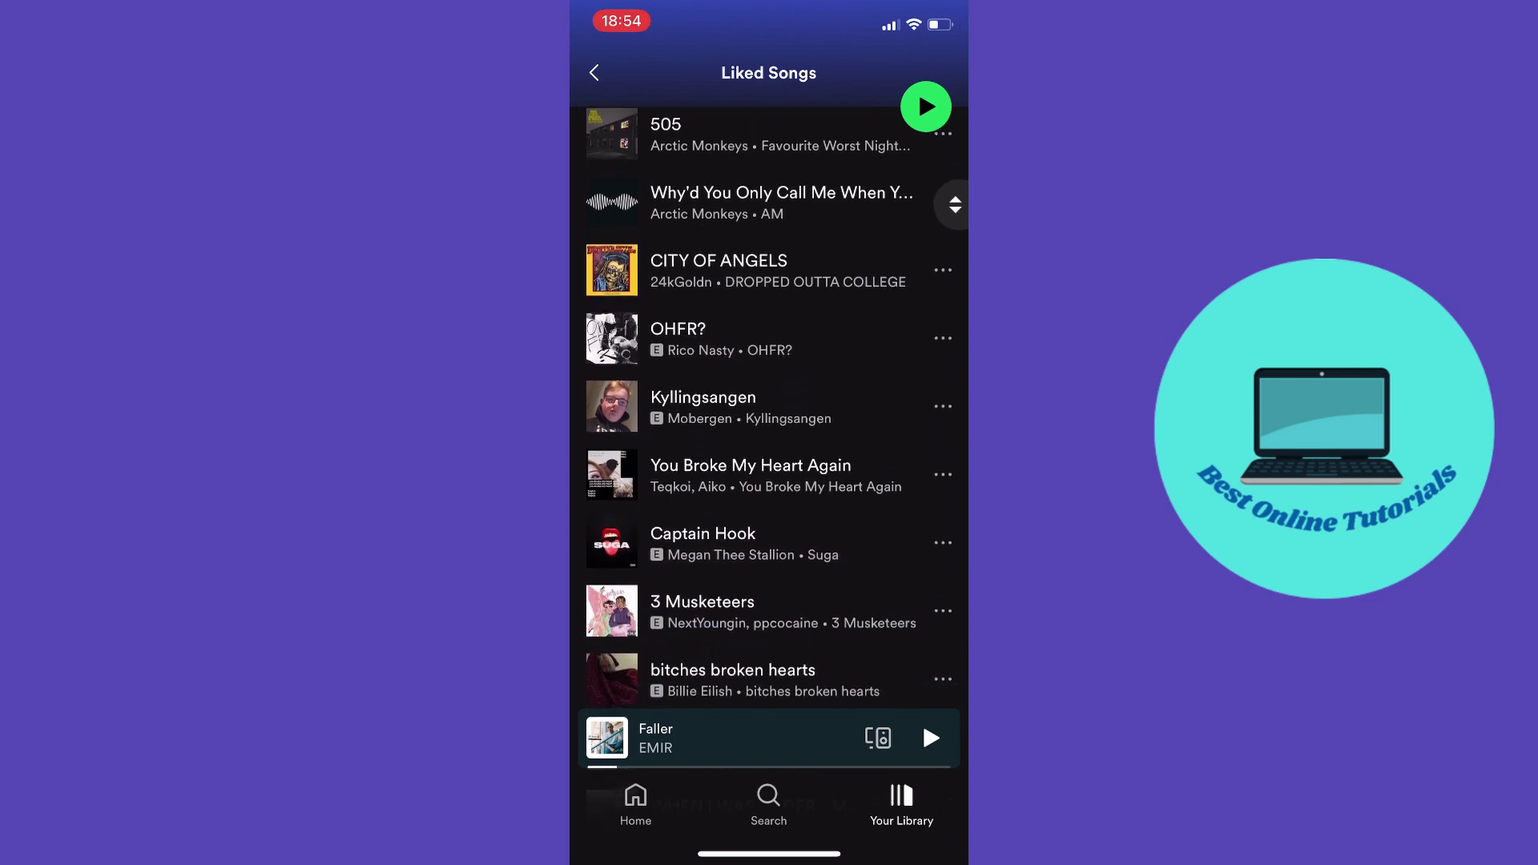
{"action": "scroll", "coordinate": [769, 457], "scroll_direction": "down", "scroll_amount": 1}
{"action": "scroll", "coordinate": [770, 457], "scroll_direction": "down", "scroll_amount": 3}
{"action": "scroll", "coordinate": [769, 457], "scroll_direction": "down", "scroll_amount": 2}
{"action": "scroll", "coordinate": [769, 456], "scroll_direction": "down", "scroll_amount": 2}
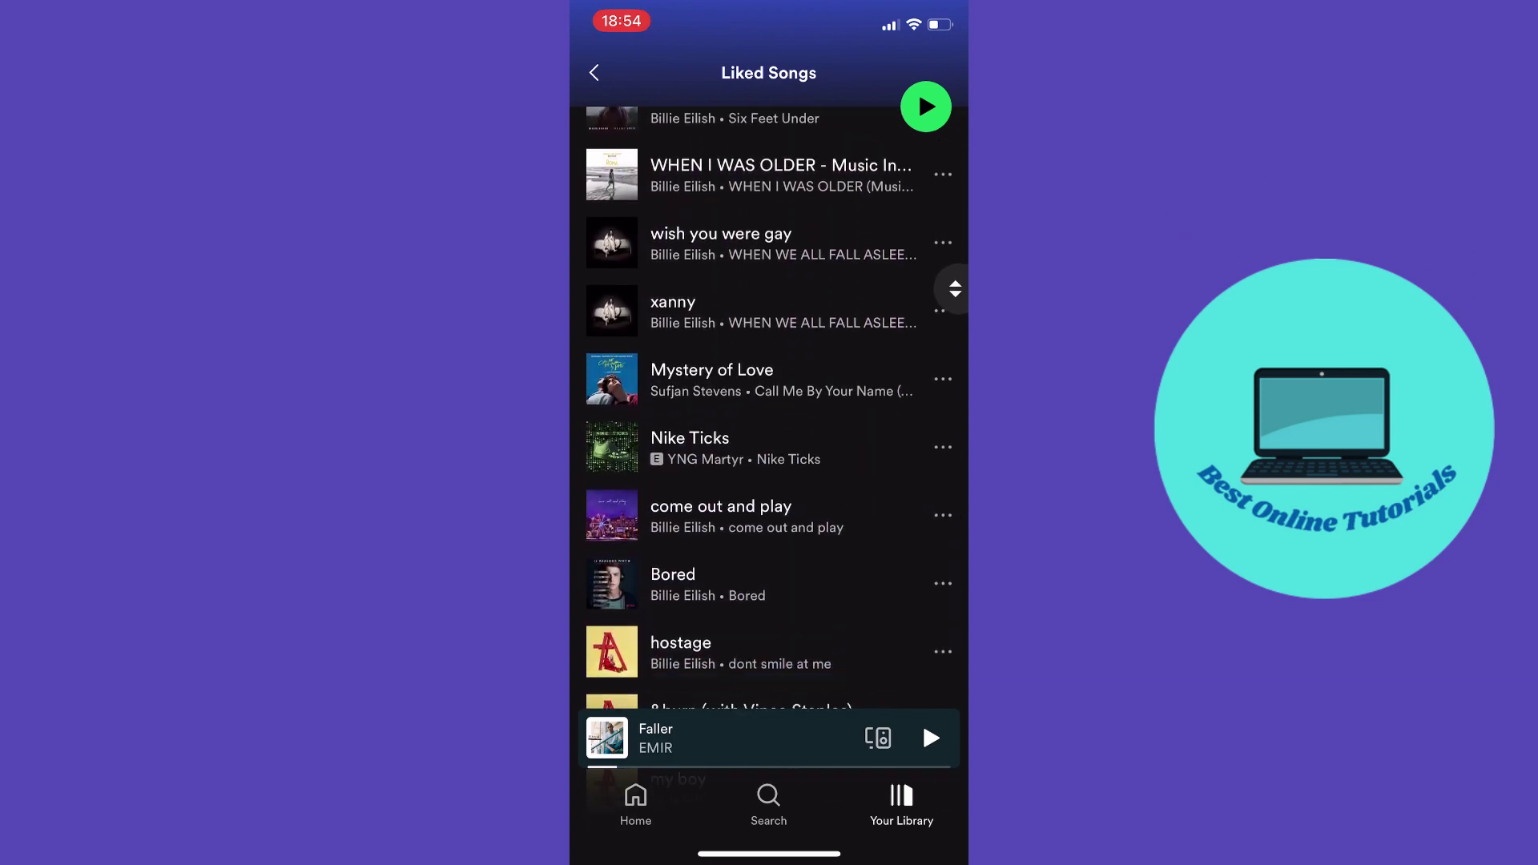
{"action": "scroll", "coordinate": [770, 456], "scroll_direction": "down", "scroll_amount": 3}
{"action": "scroll", "coordinate": [770, 457], "scroll_direction": "up", "scroll_amount": 5}
{"action": "scroll", "coordinate": [769, 457], "scroll_direction": "up", "scroll_amount": 3}
{"action": "scroll", "coordinate": [769, 457], "scroll_direction": "up", "scroll_amount": 2}
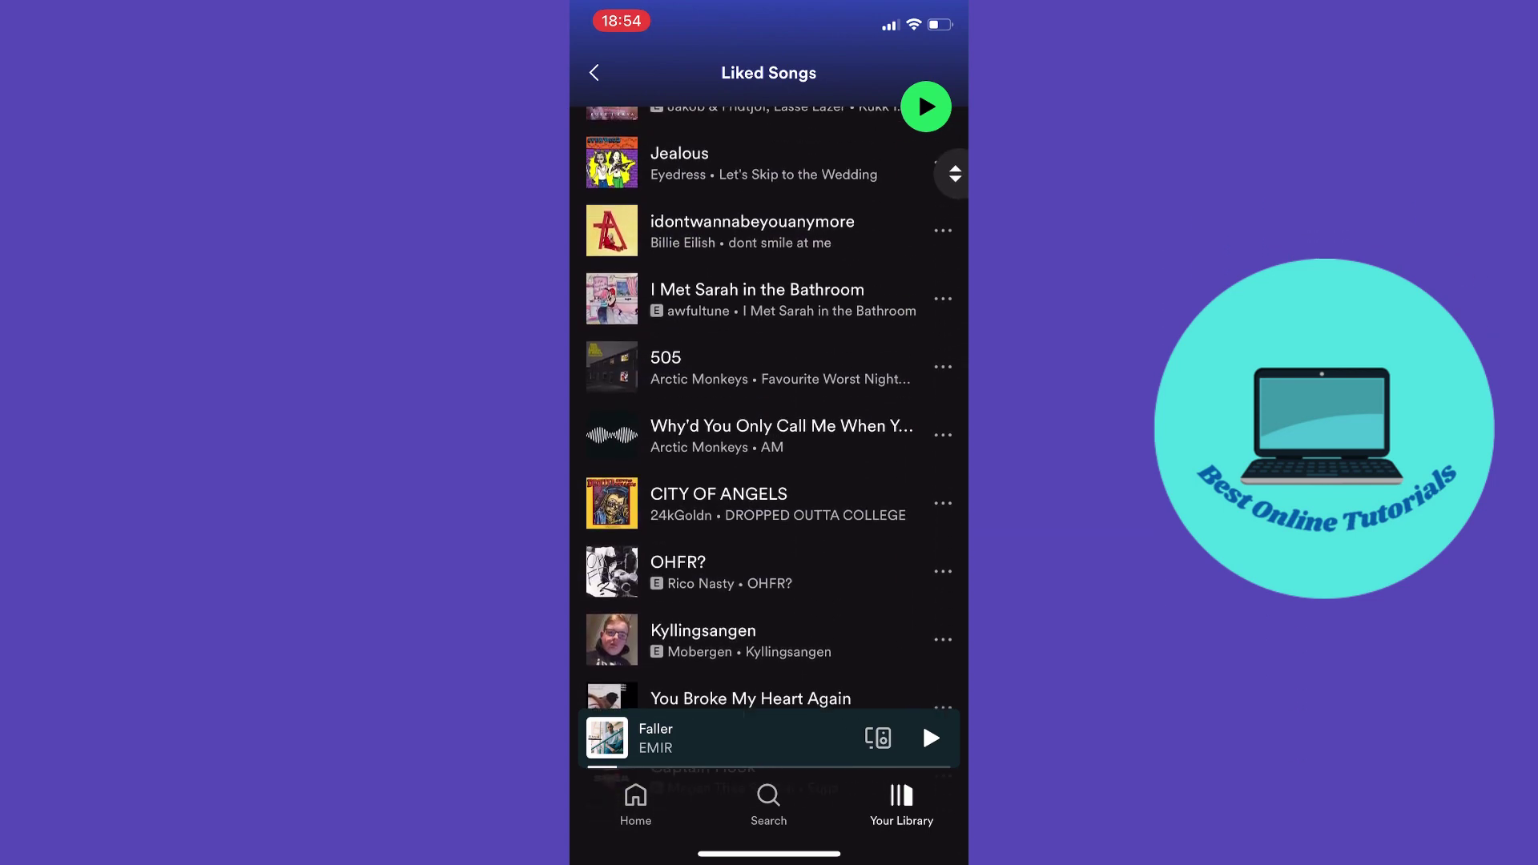
{"action": "scroll", "coordinate": [769, 456], "scroll_direction": "up", "scroll_amount": 1}
{"action": "scroll", "coordinate": [770, 458], "scroll_direction": "up", "scroll_amount": 3}
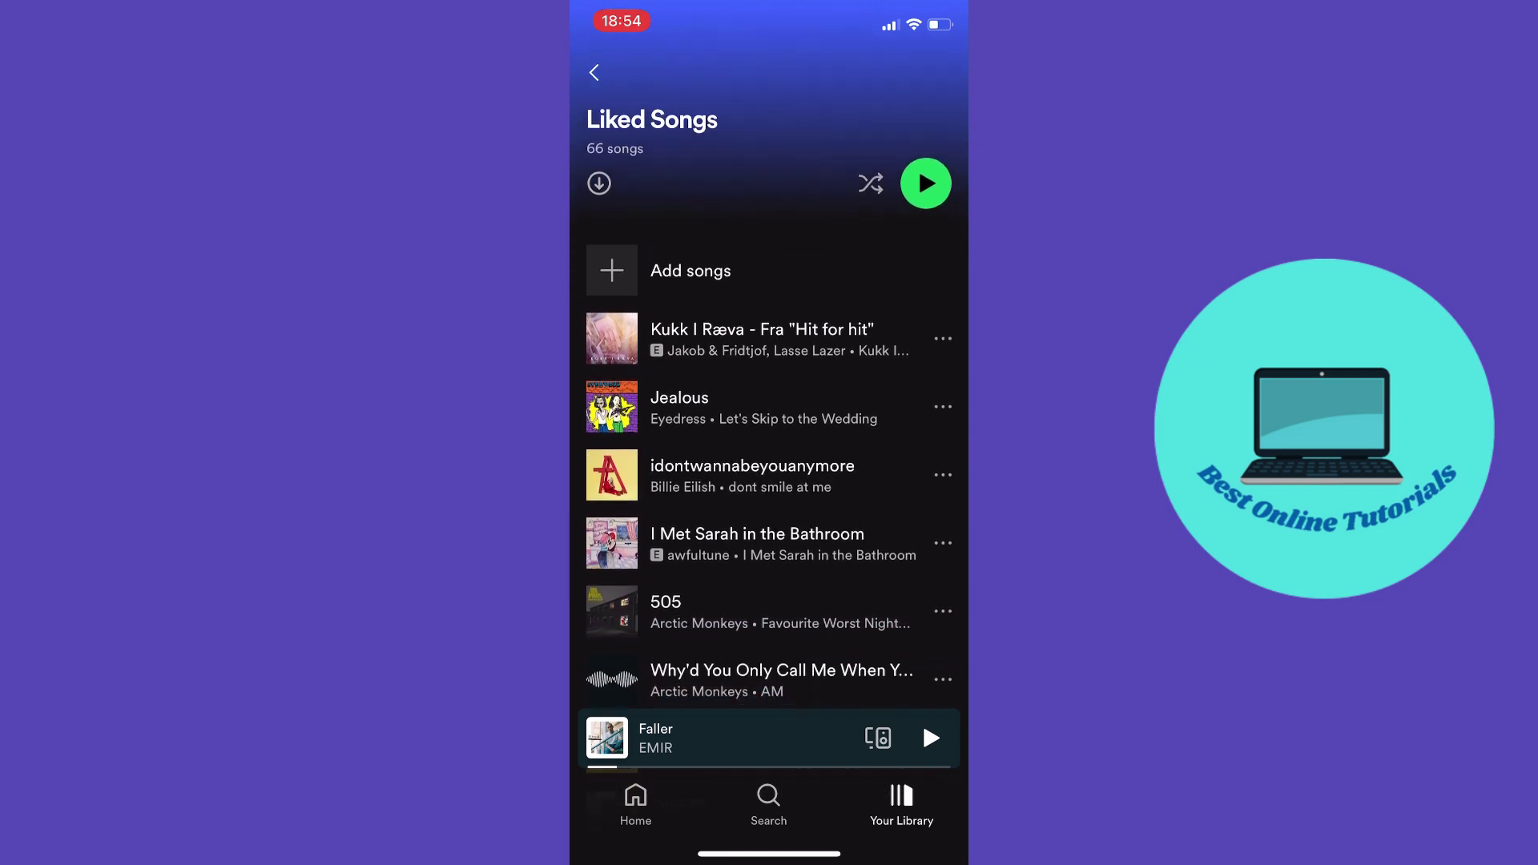
{"action": "left_click", "coordinate": [943, 338]}
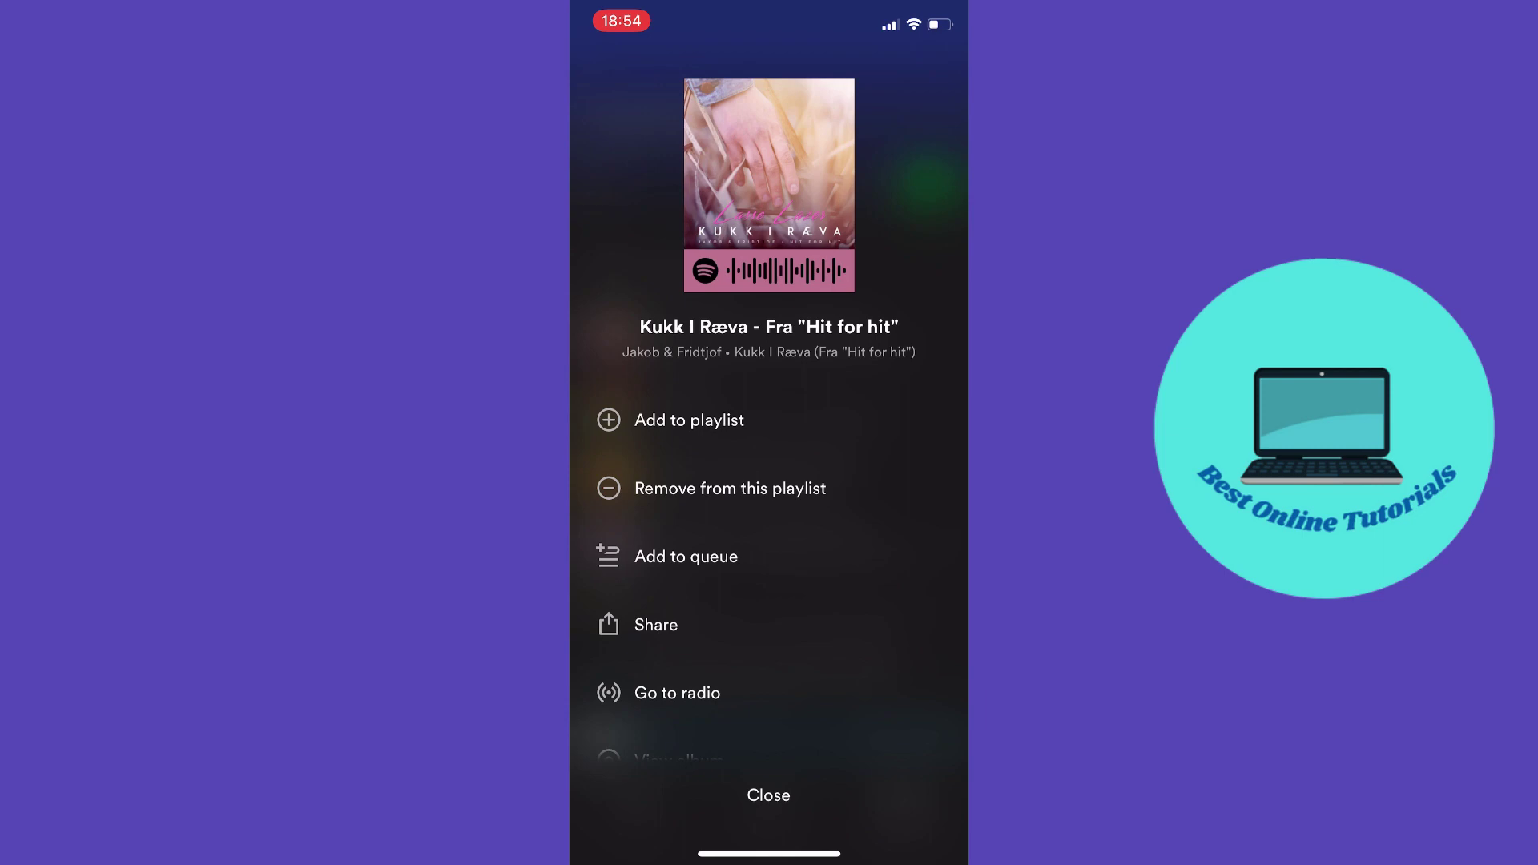
{"action": "left_click", "coordinate": [689, 420]}
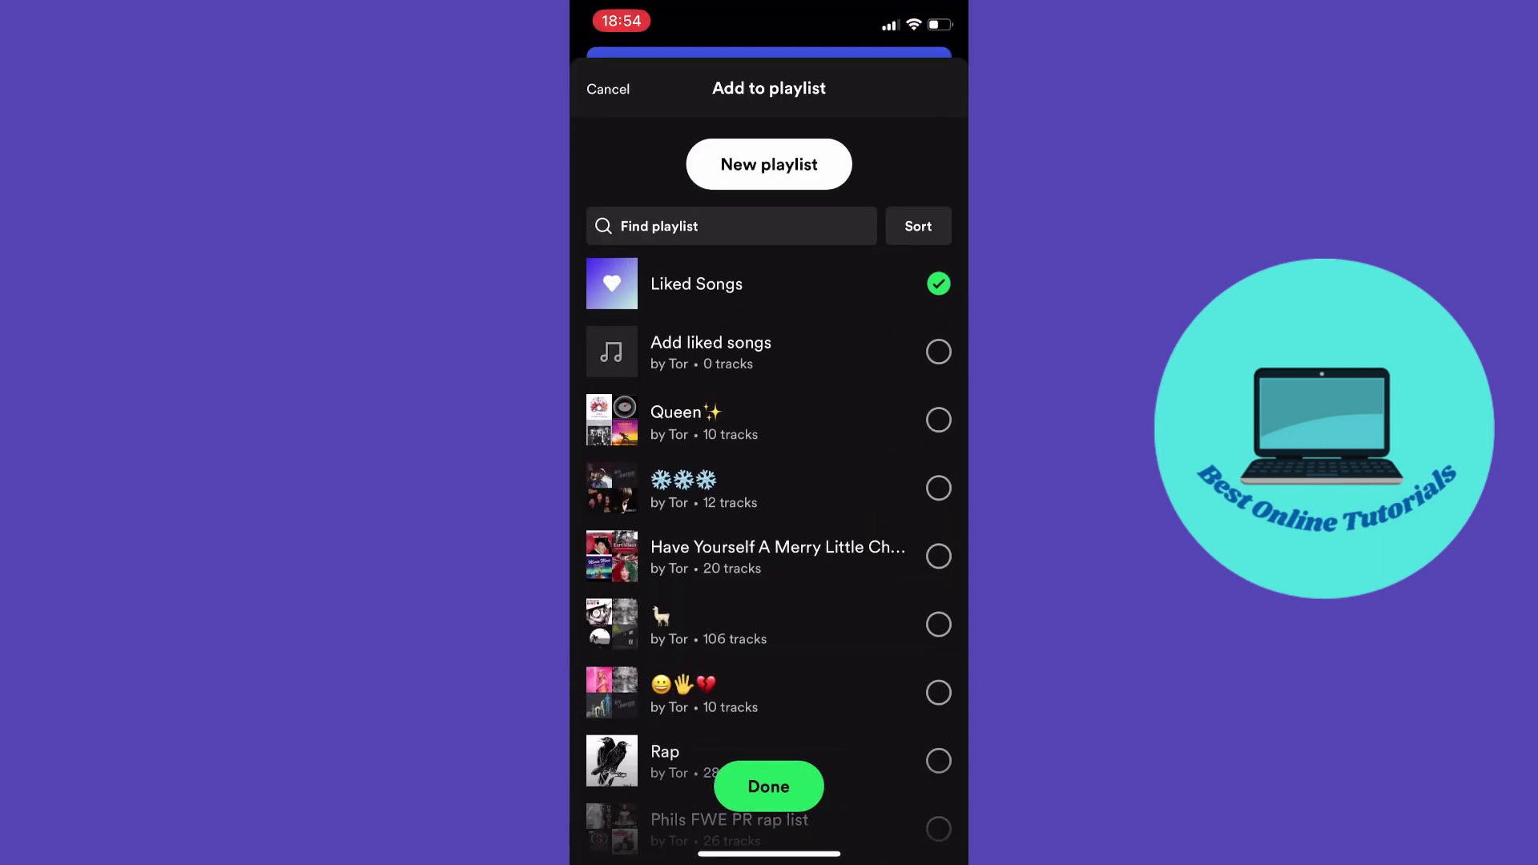
{"action": "left_click", "coordinate": [769, 353]}
{"action": "left_click", "coordinate": [769, 786]}
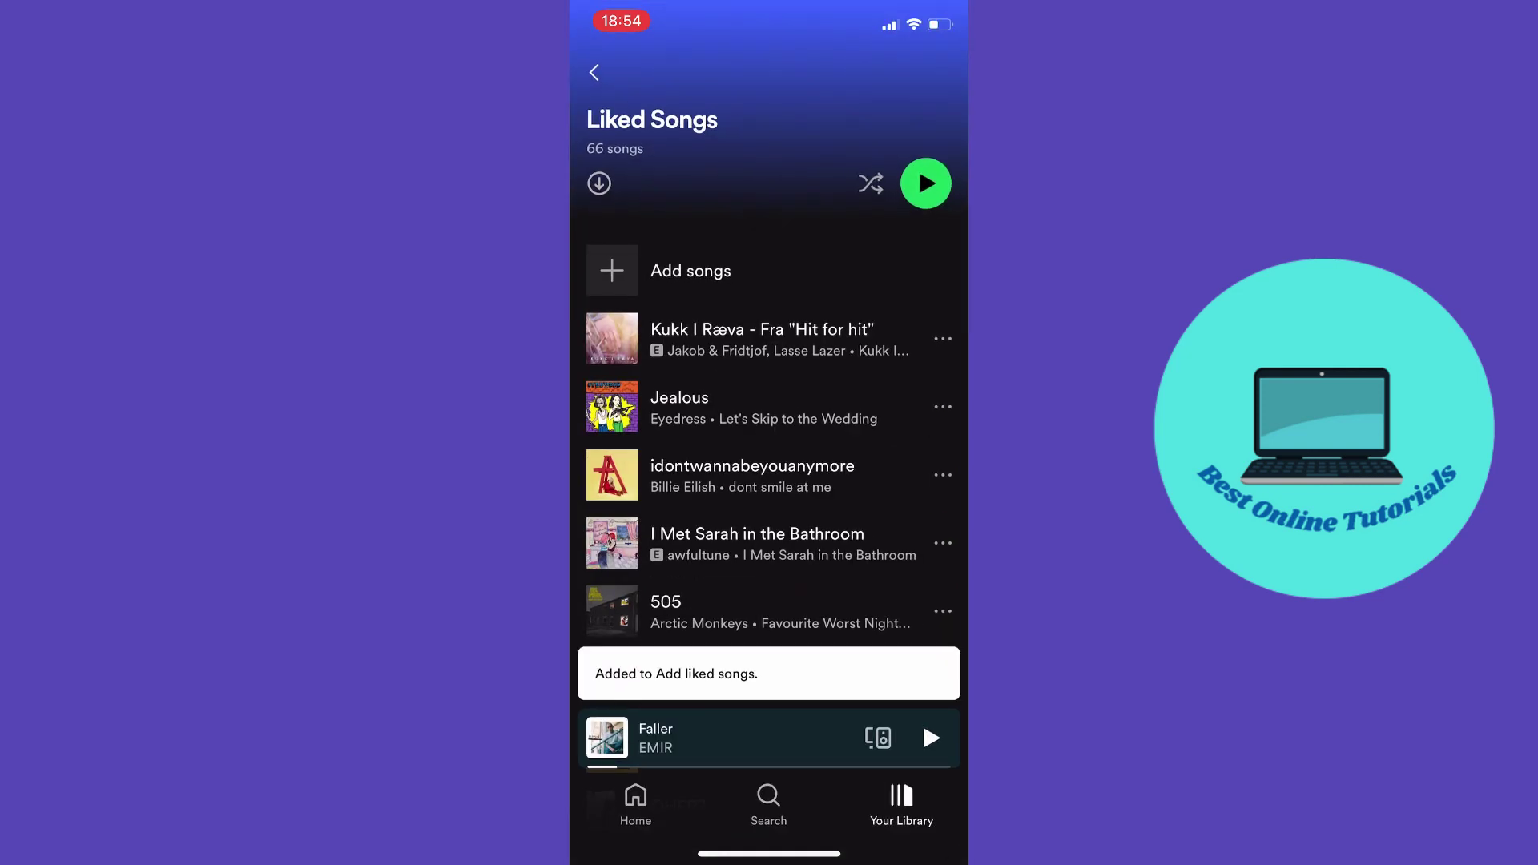
{"action": "scroll", "coordinate": [769, 481], "scroll_direction": "down", "scroll_amount": 3}
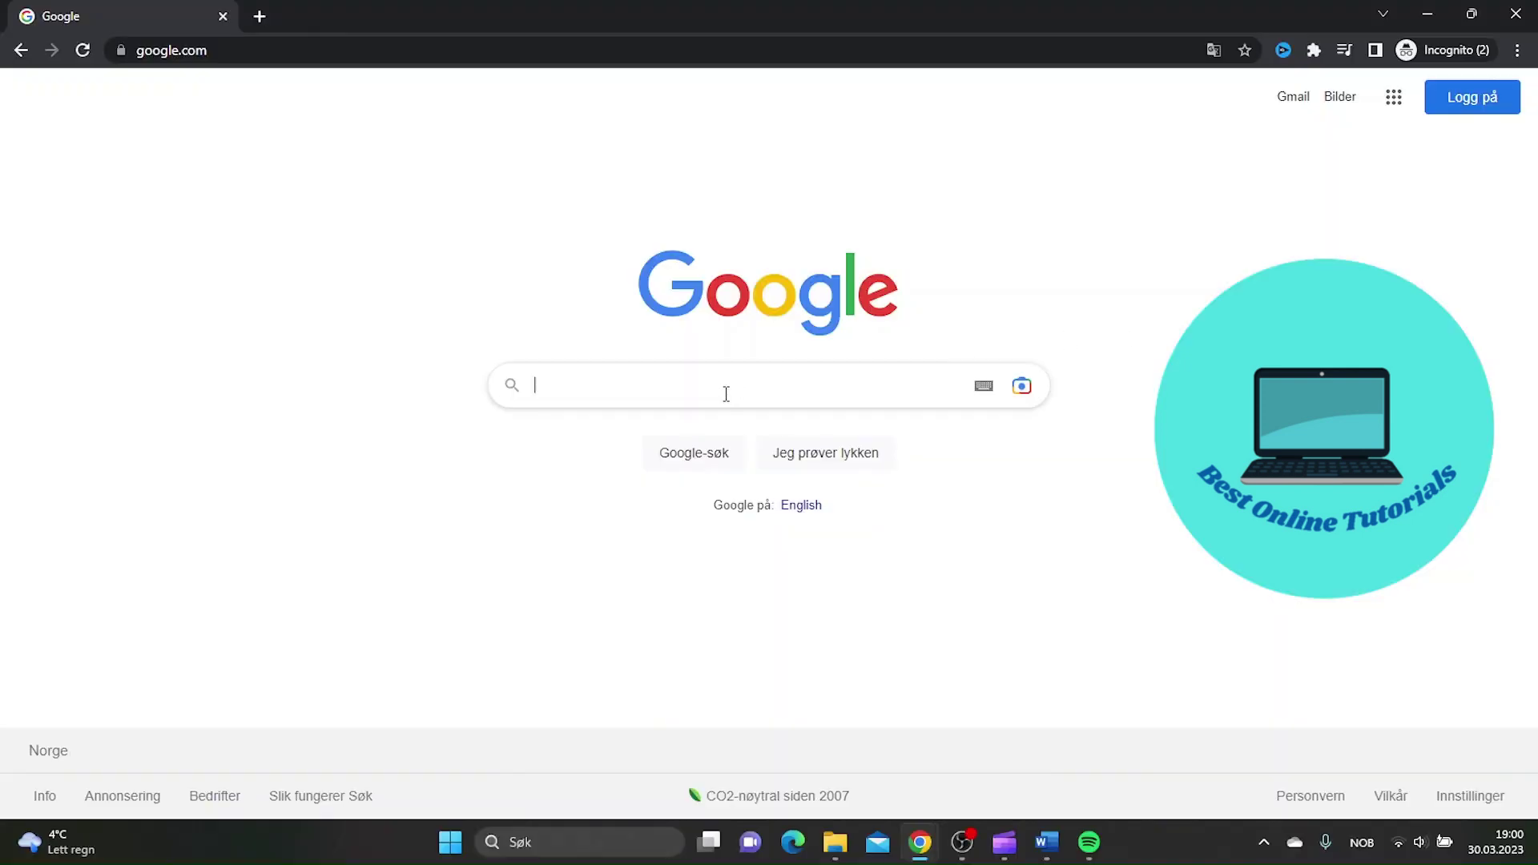
Search Google for 'spotify for windows' and open Spotify's Windows download page
{"action": "left_click", "coordinate": [726, 394]}
{"action": "type", "text": "s"}
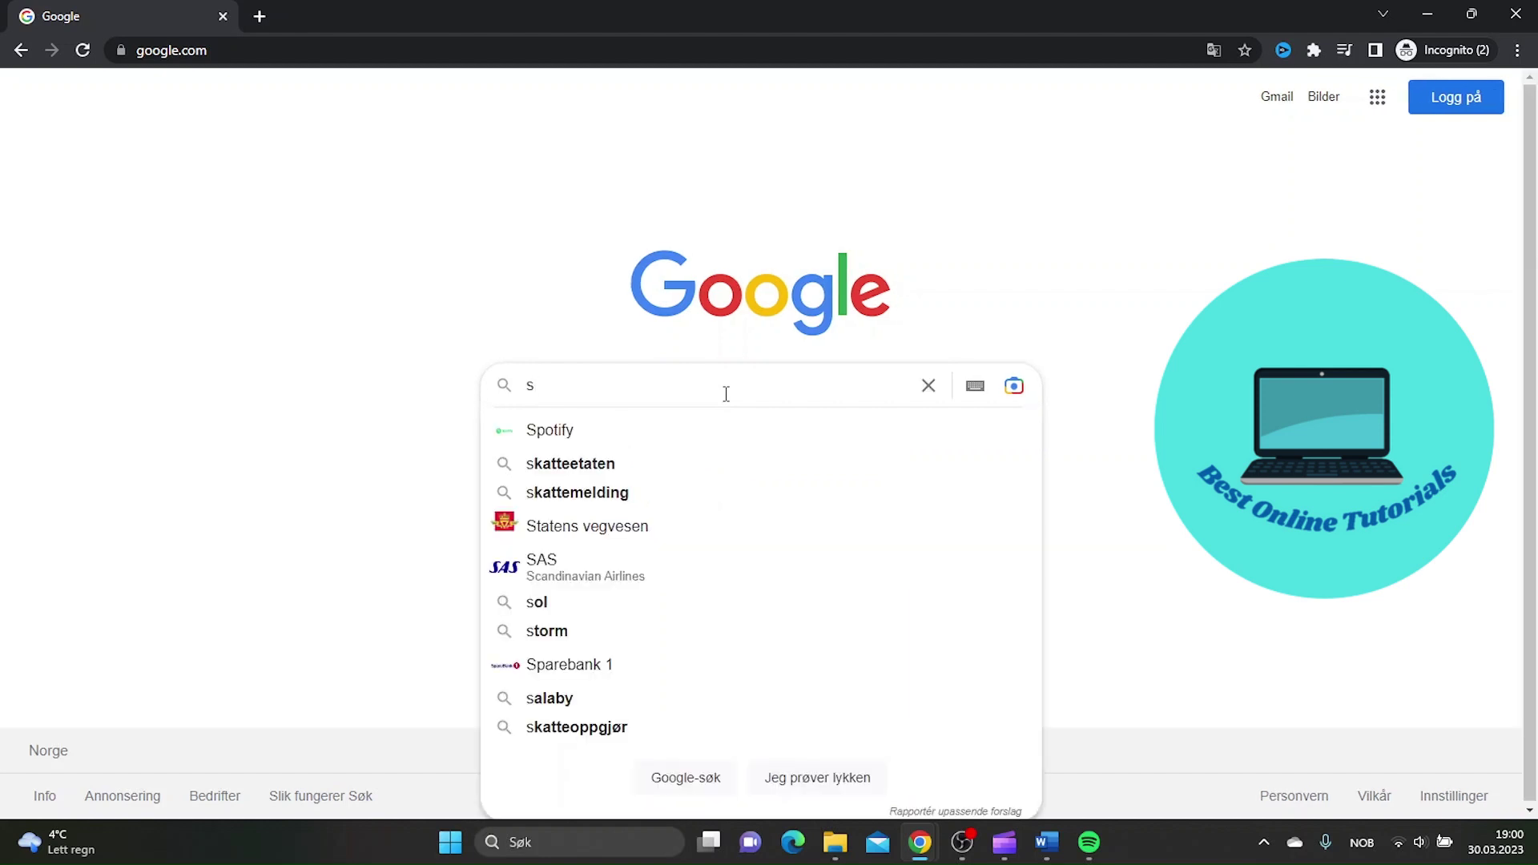
{"action": "type", "text": "potif"}
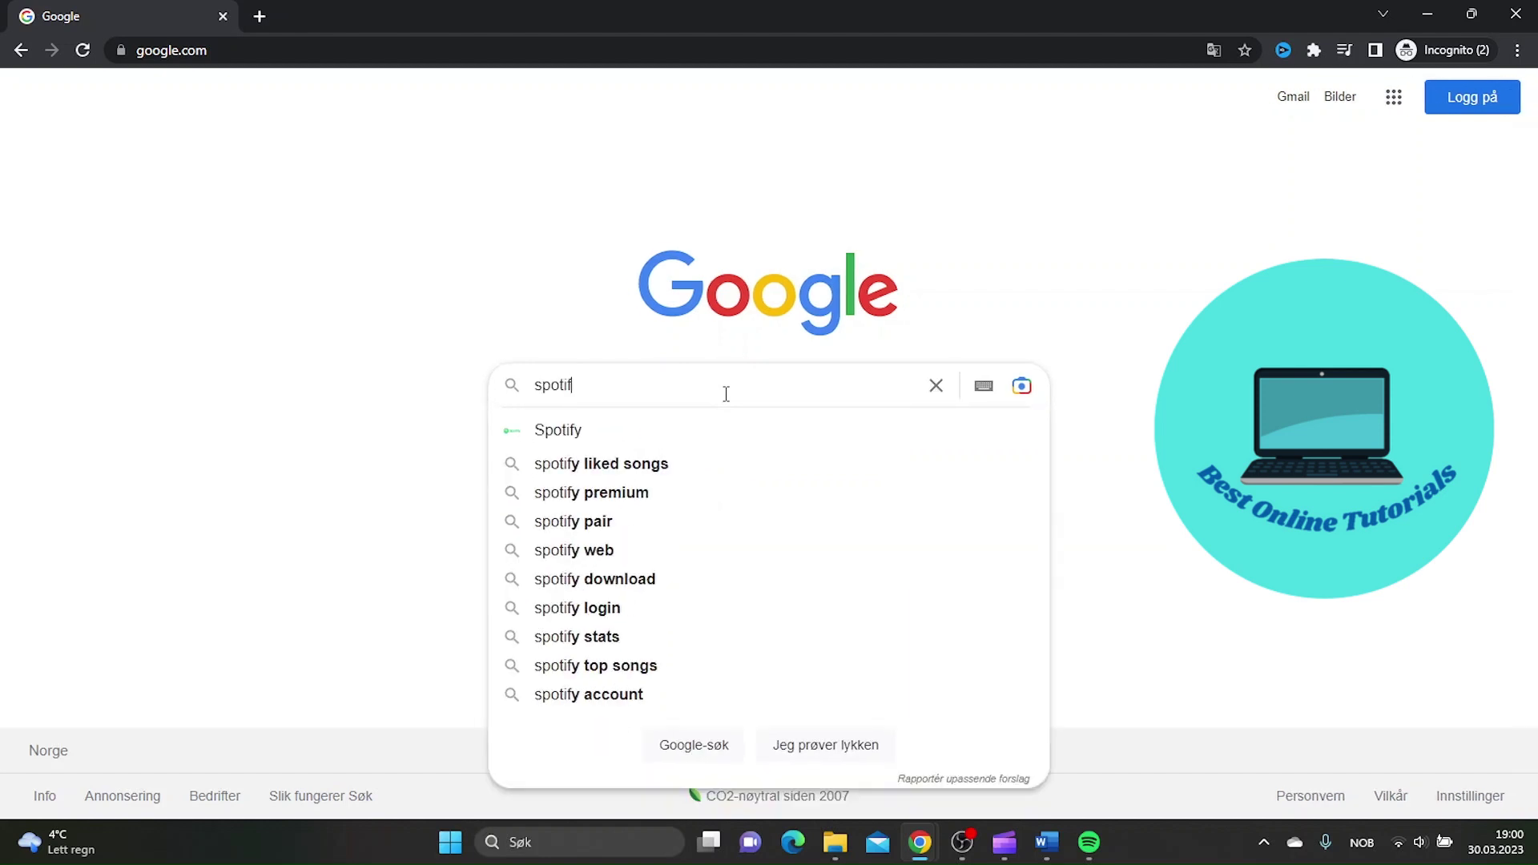
{"action": "type", "text": "y for"}
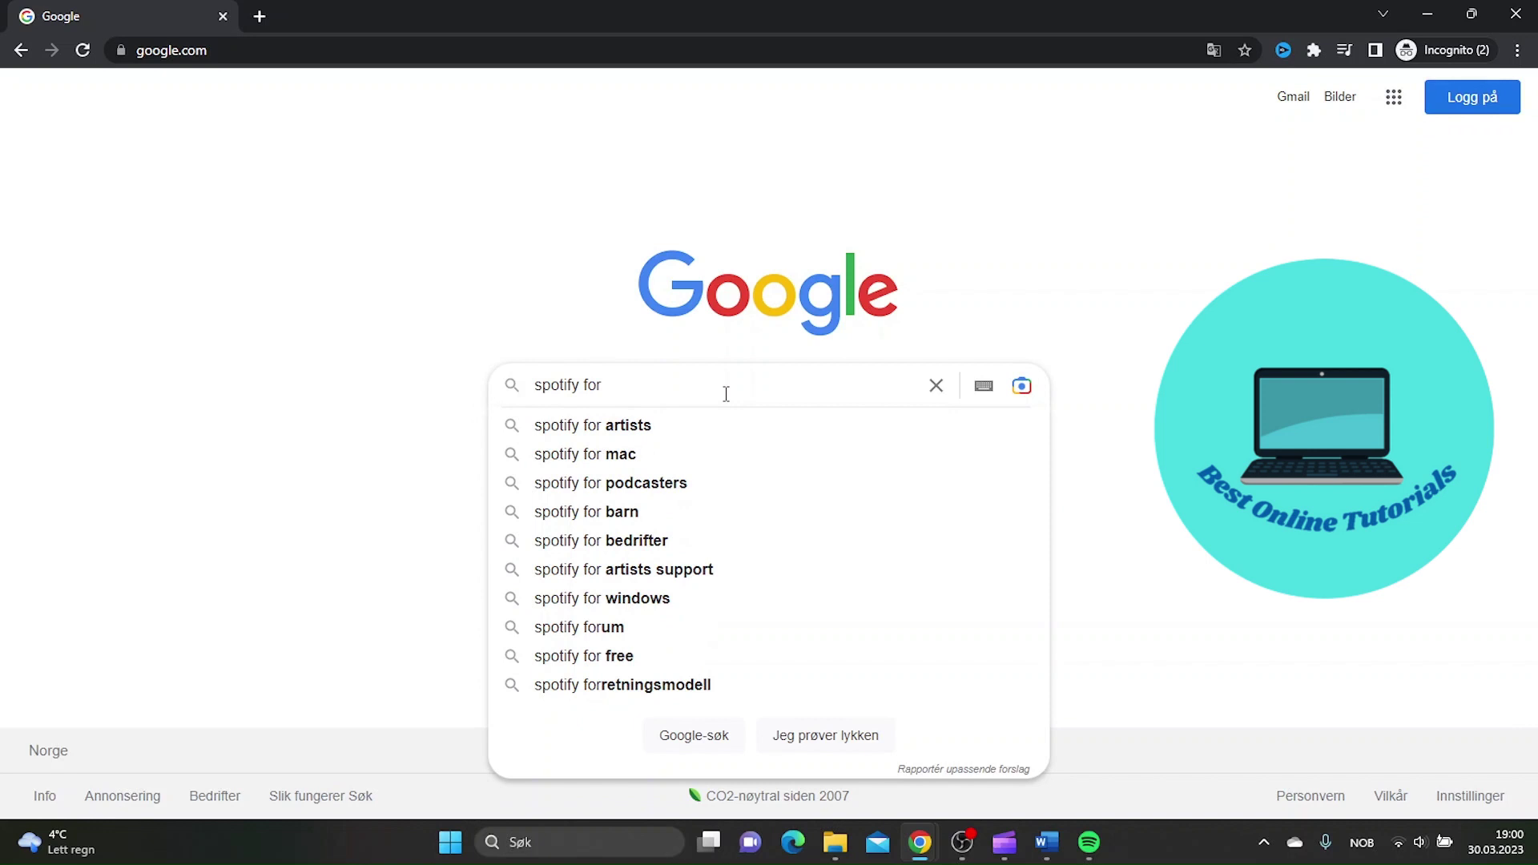
{"action": "type", "text": " win"}
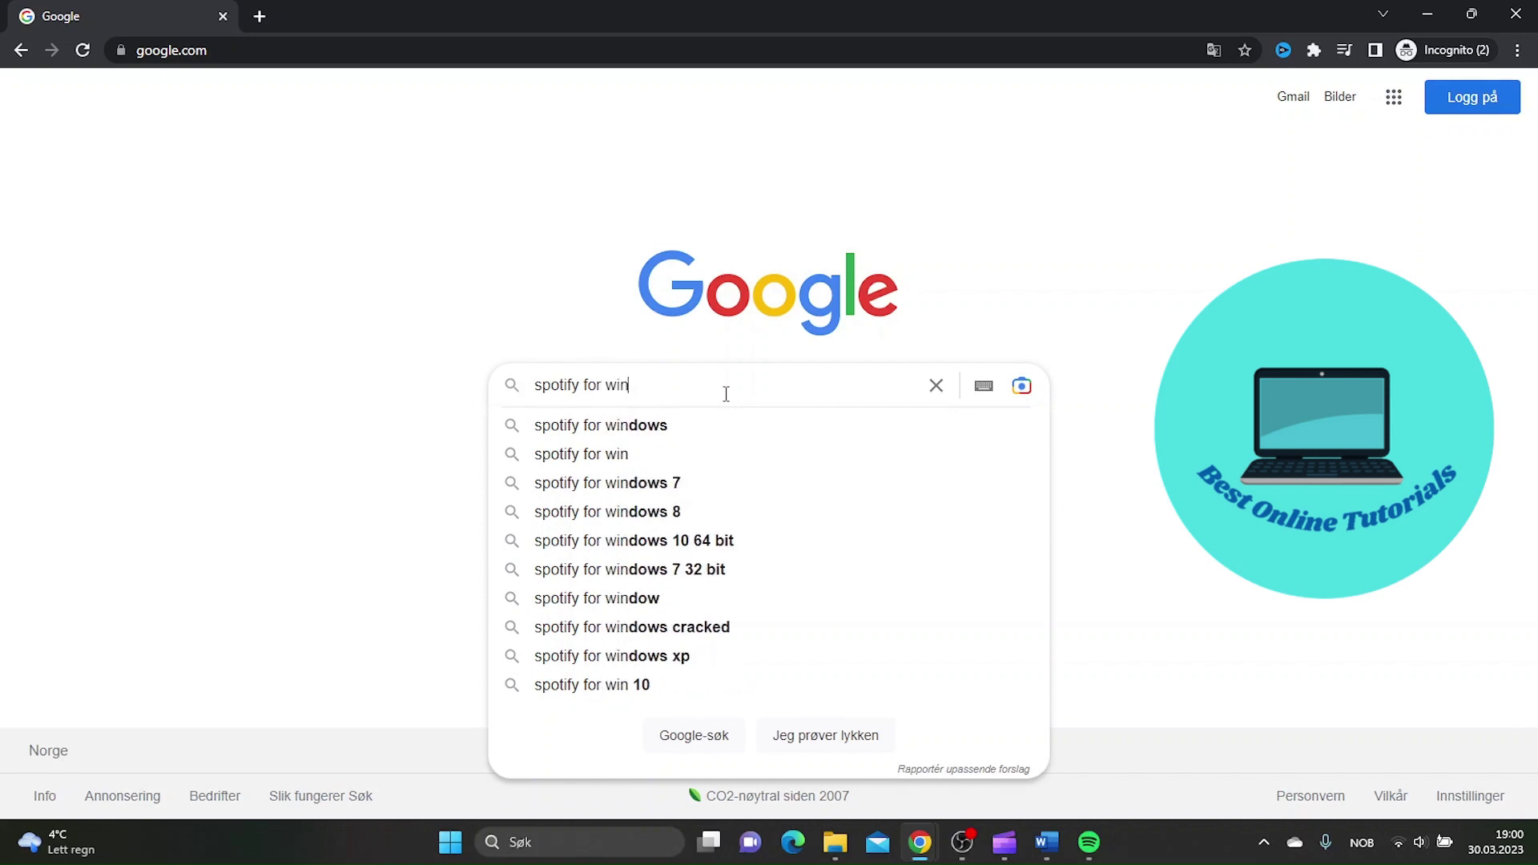
{"action": "left_click", "coordinate": [684, 429]}
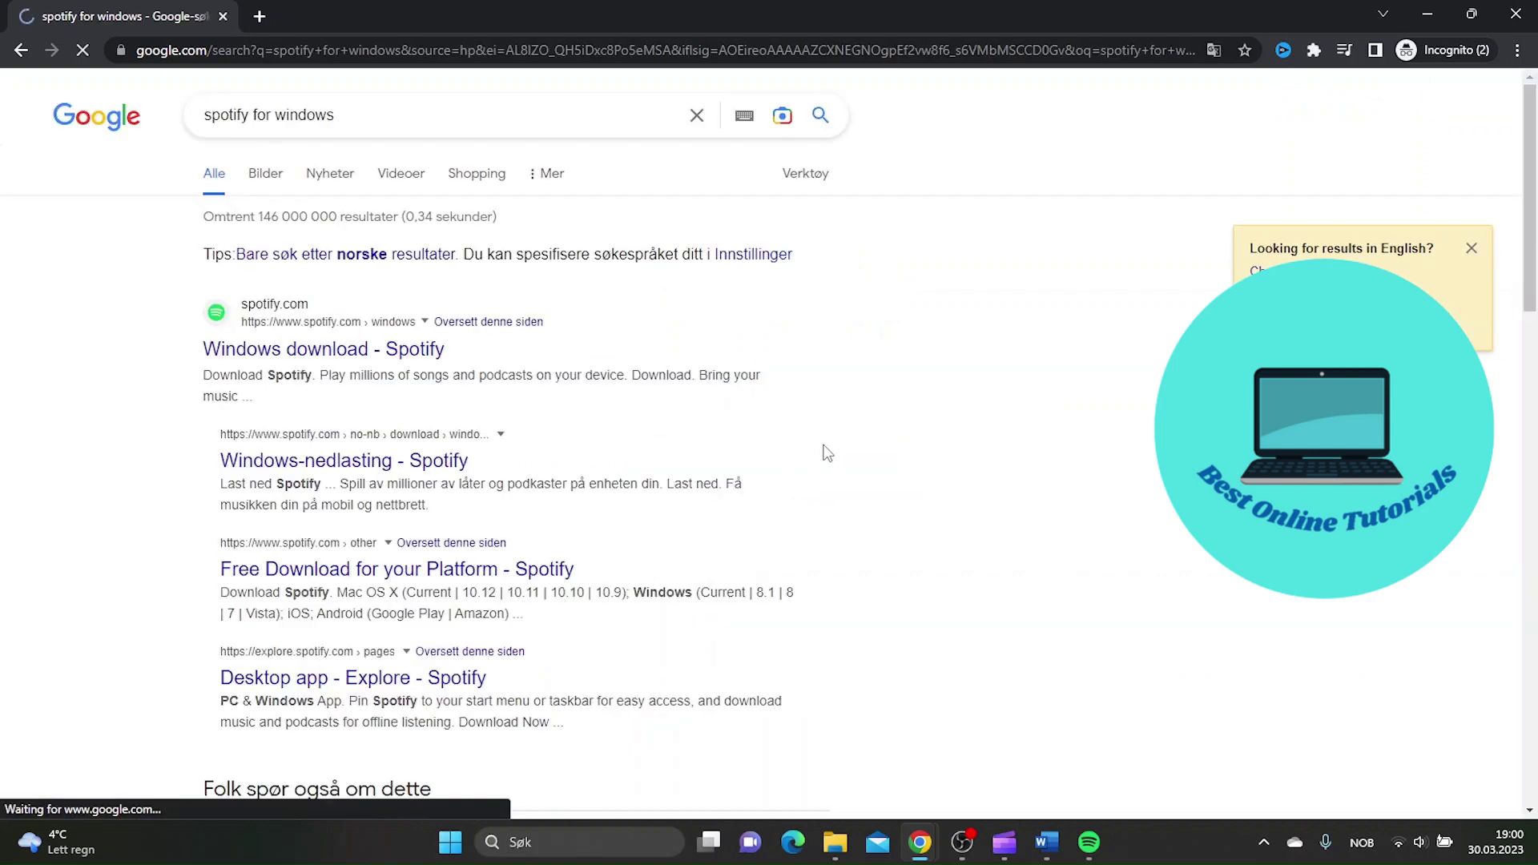
{"action": "left_click", "coordinate": [388, 359]}
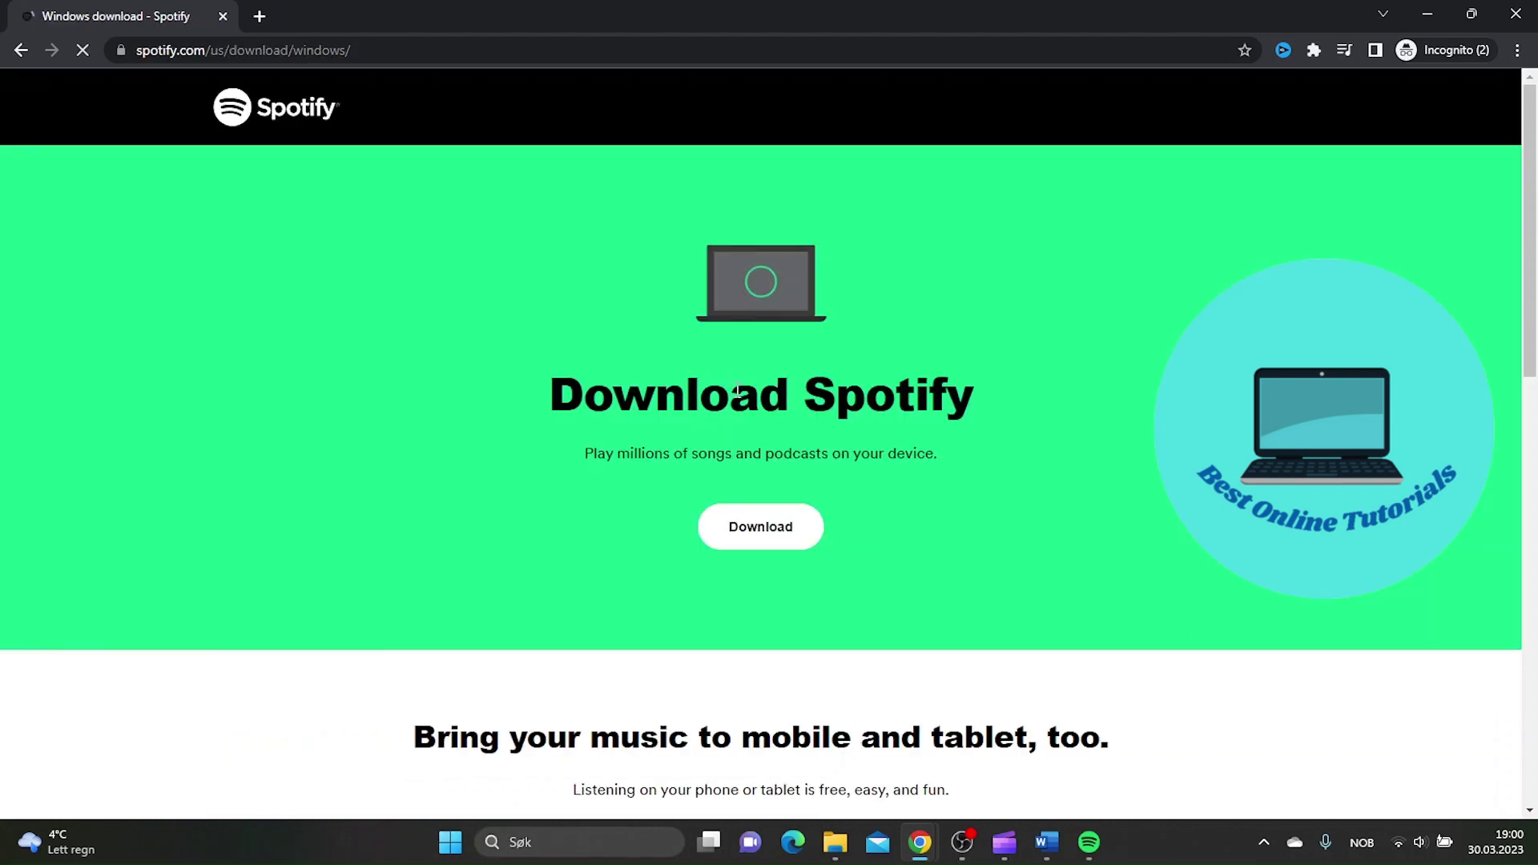
Start the Spotify for Windows download, accept cookies, and bring up the desktop app
{"action": "left_click", "coordinate": [763, 543]}
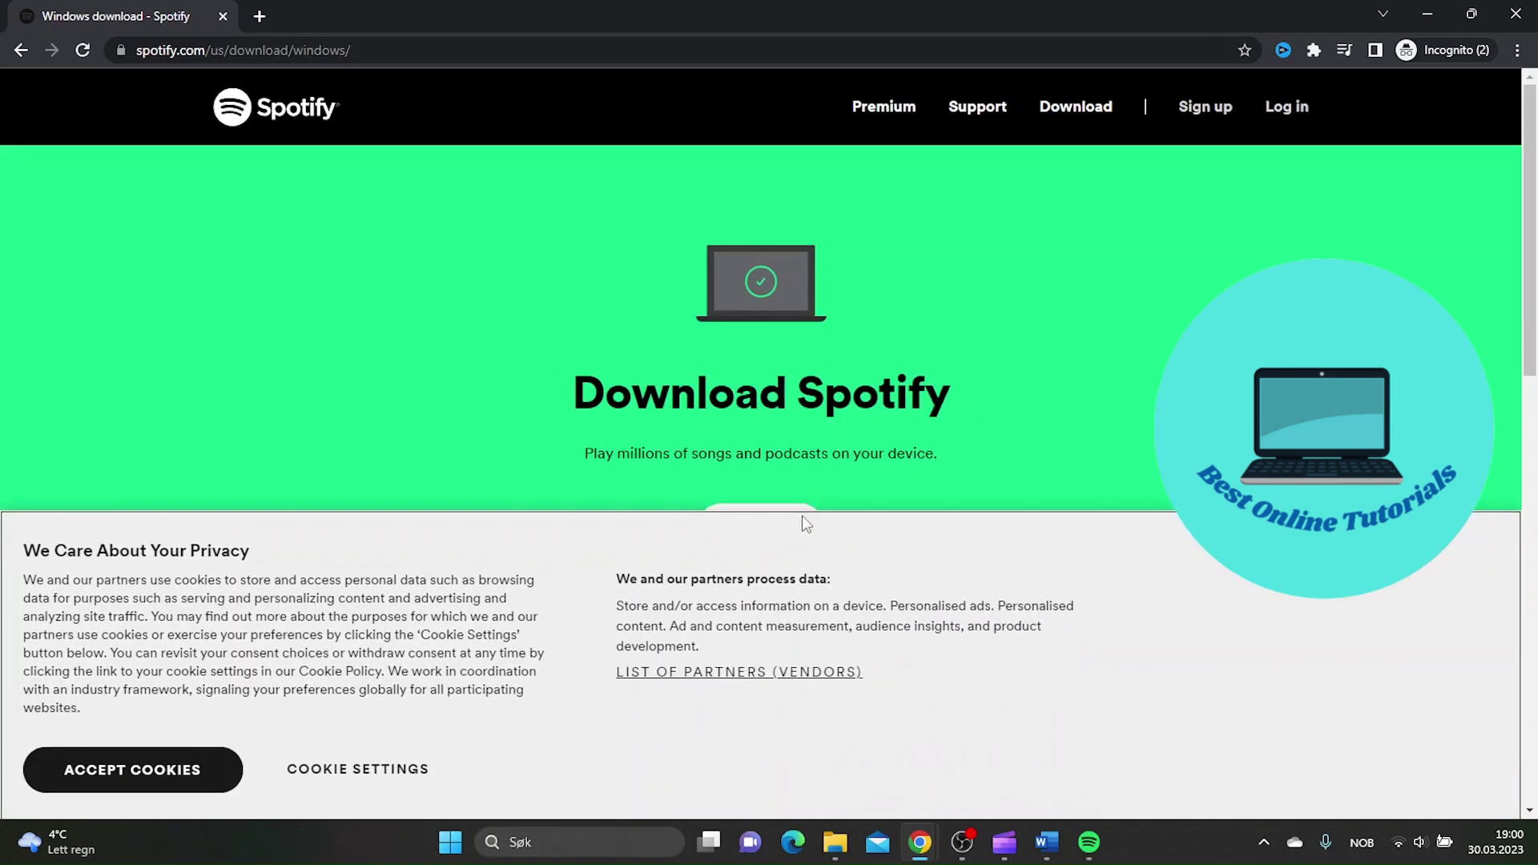
{"action": "left_click", "coordinate": [172, 768]}
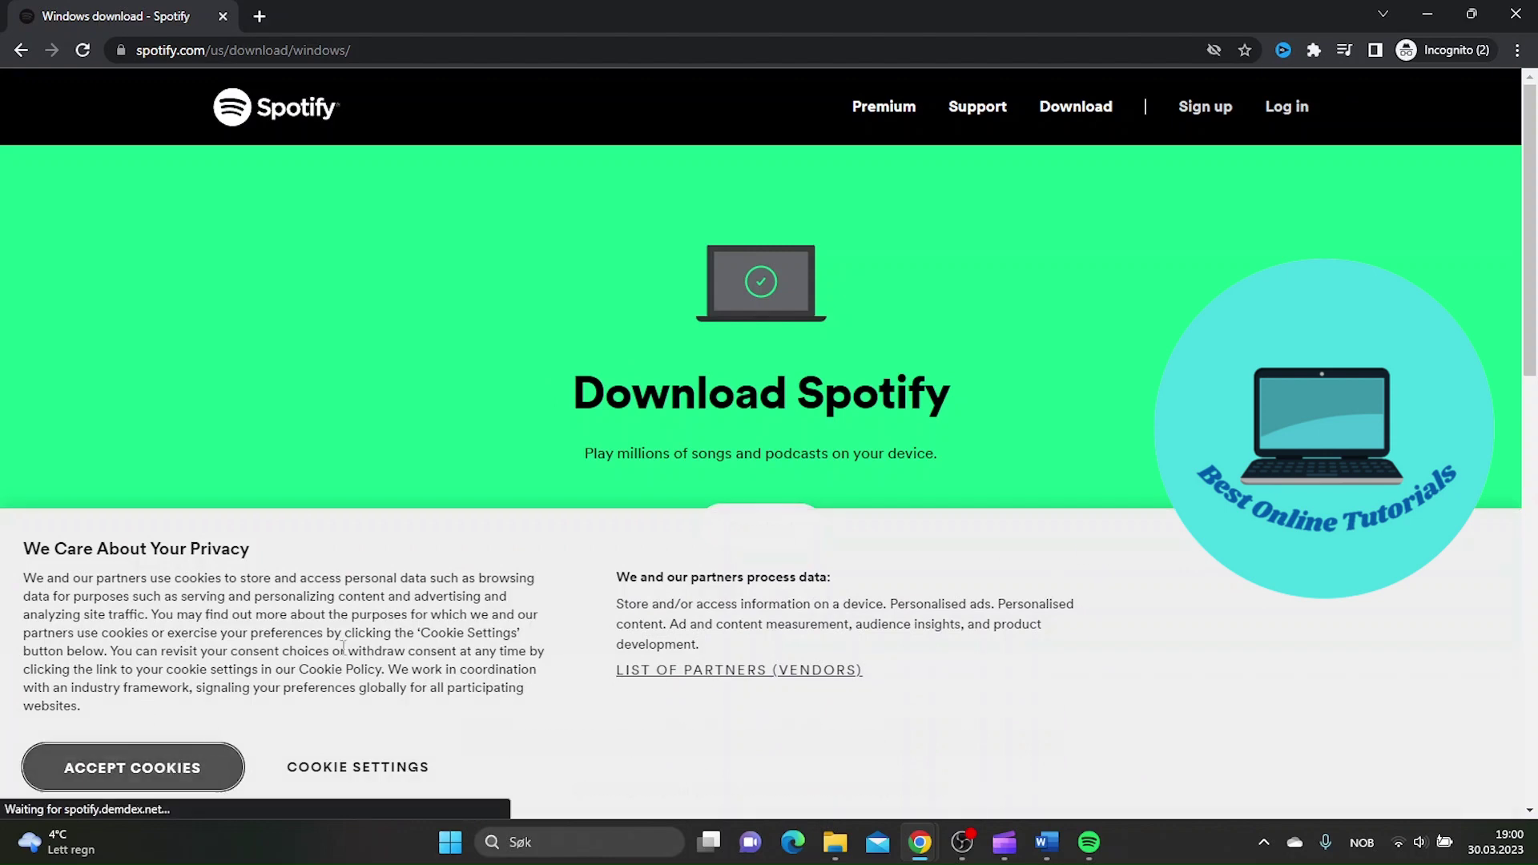
{"action": "left_click", "coordinate": [1089, 841]}
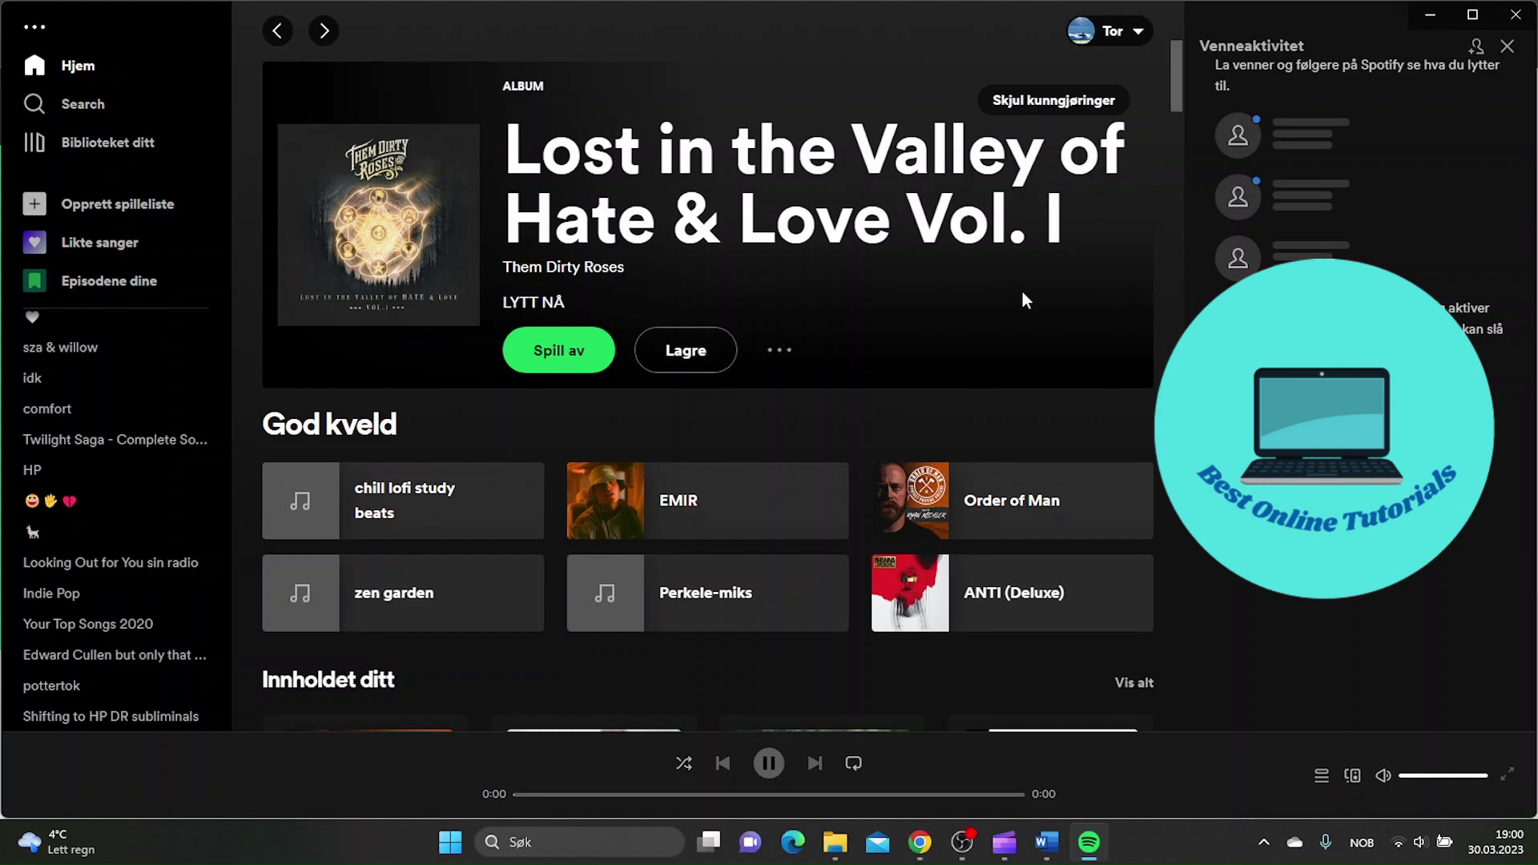
Open the 66-song Likte sanger list from the library and select every song with Ctrl+A
{"action": "left_click", "coordinate": [134, 143]}
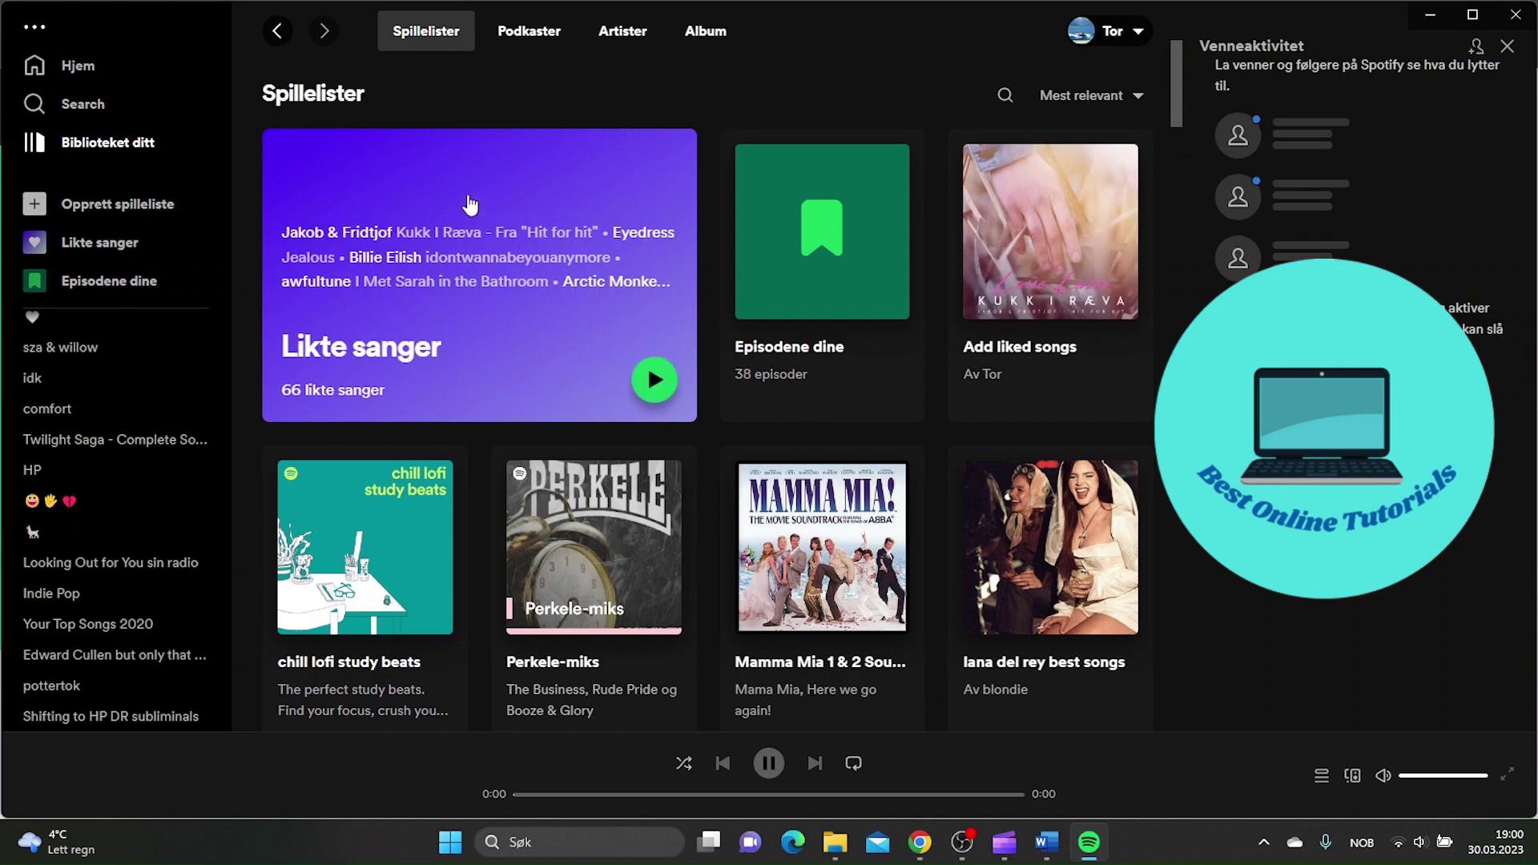
{"action": "left_click", "coordinate": [469, 205]}
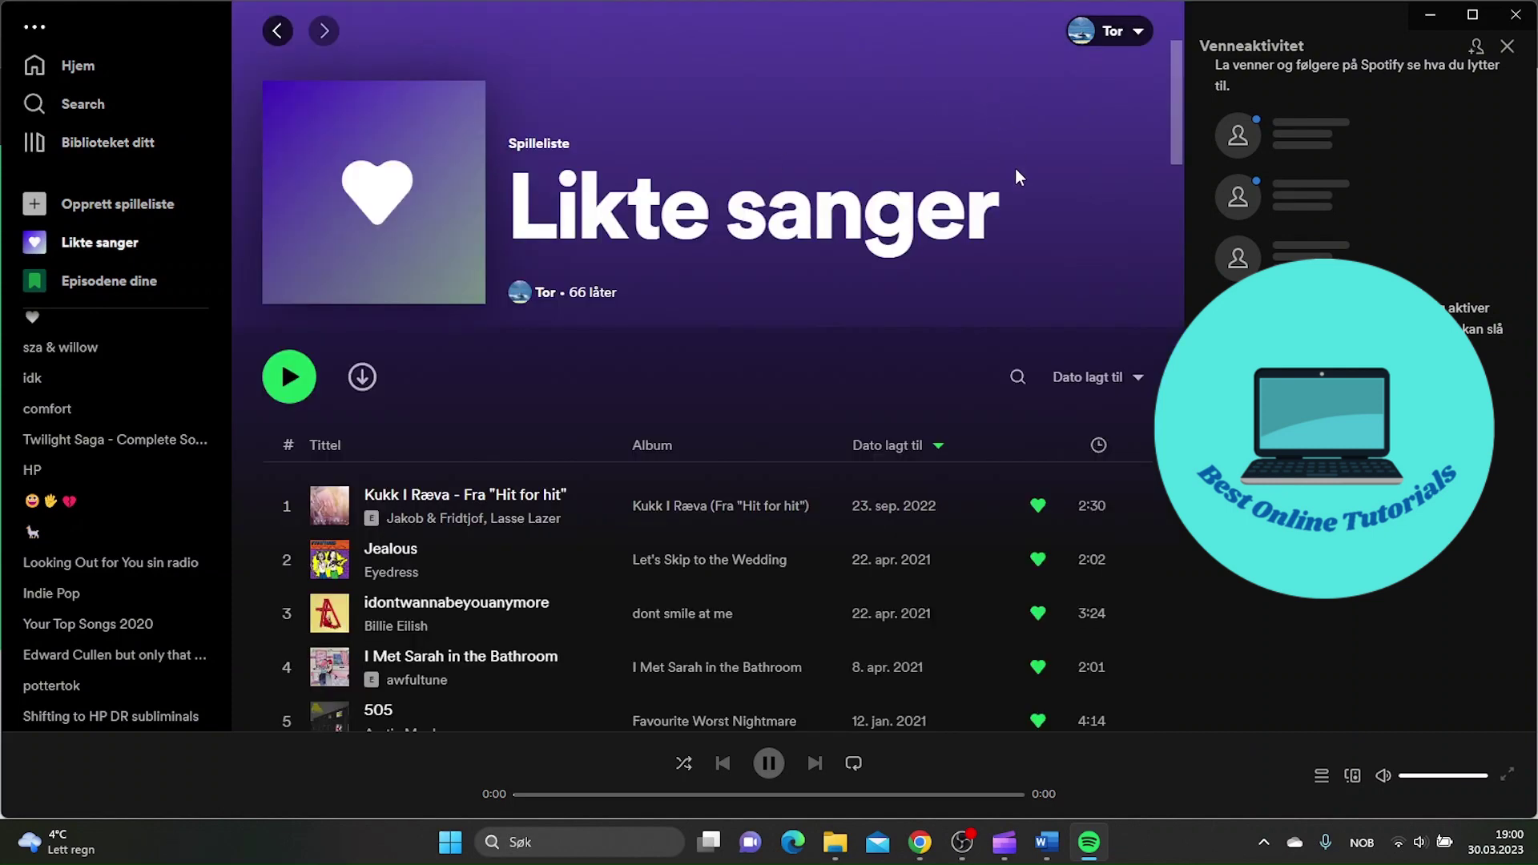
{"action": "scroll", "coordinate": [943, 265], "scroll_direction": "down", "scroll_amount": 2}
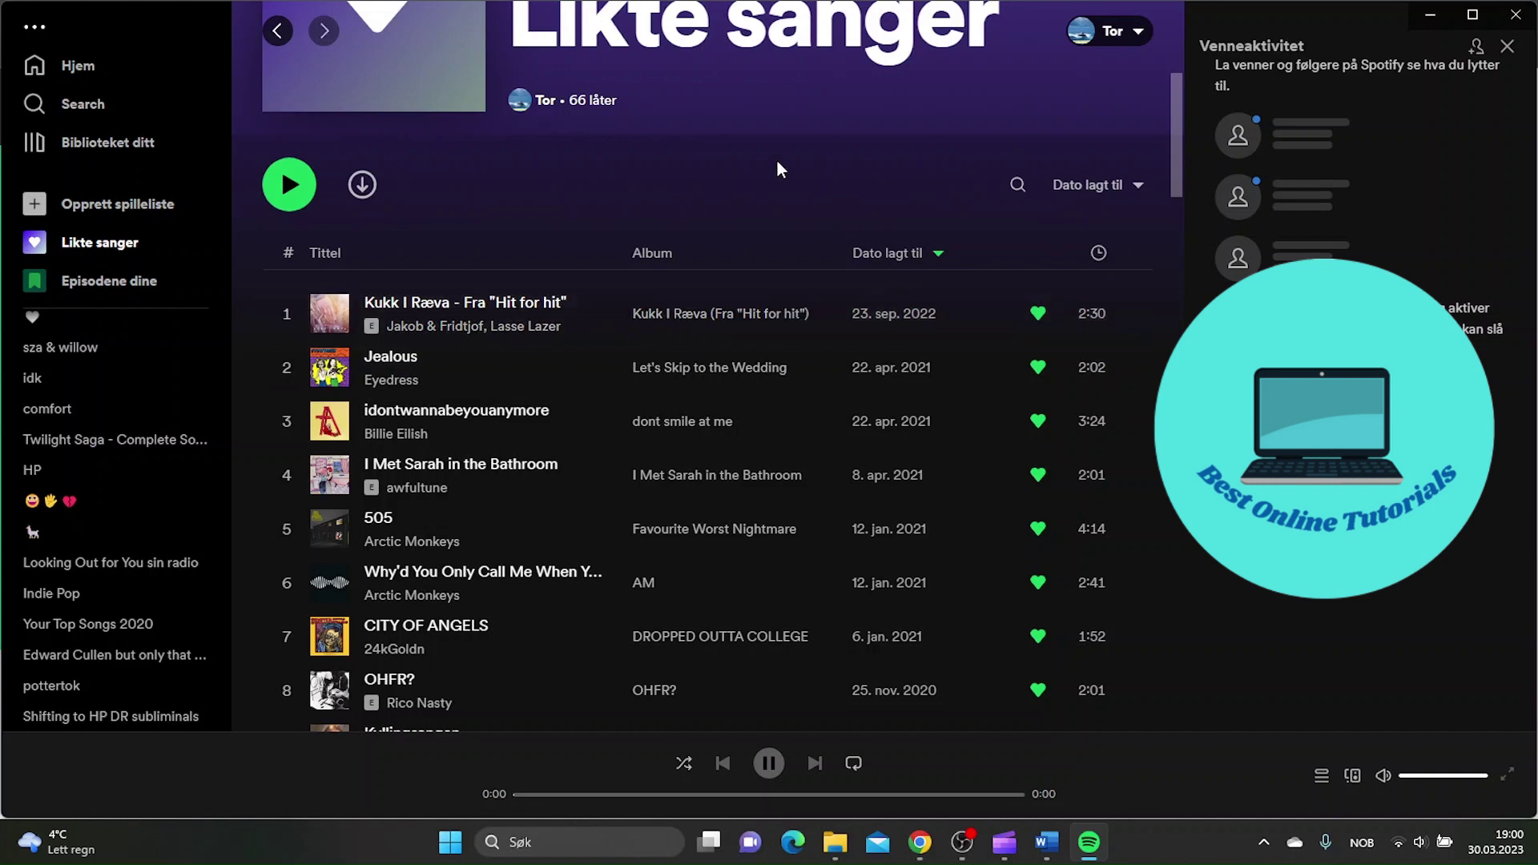
{"action": "key", "text": "ctrl+a"}
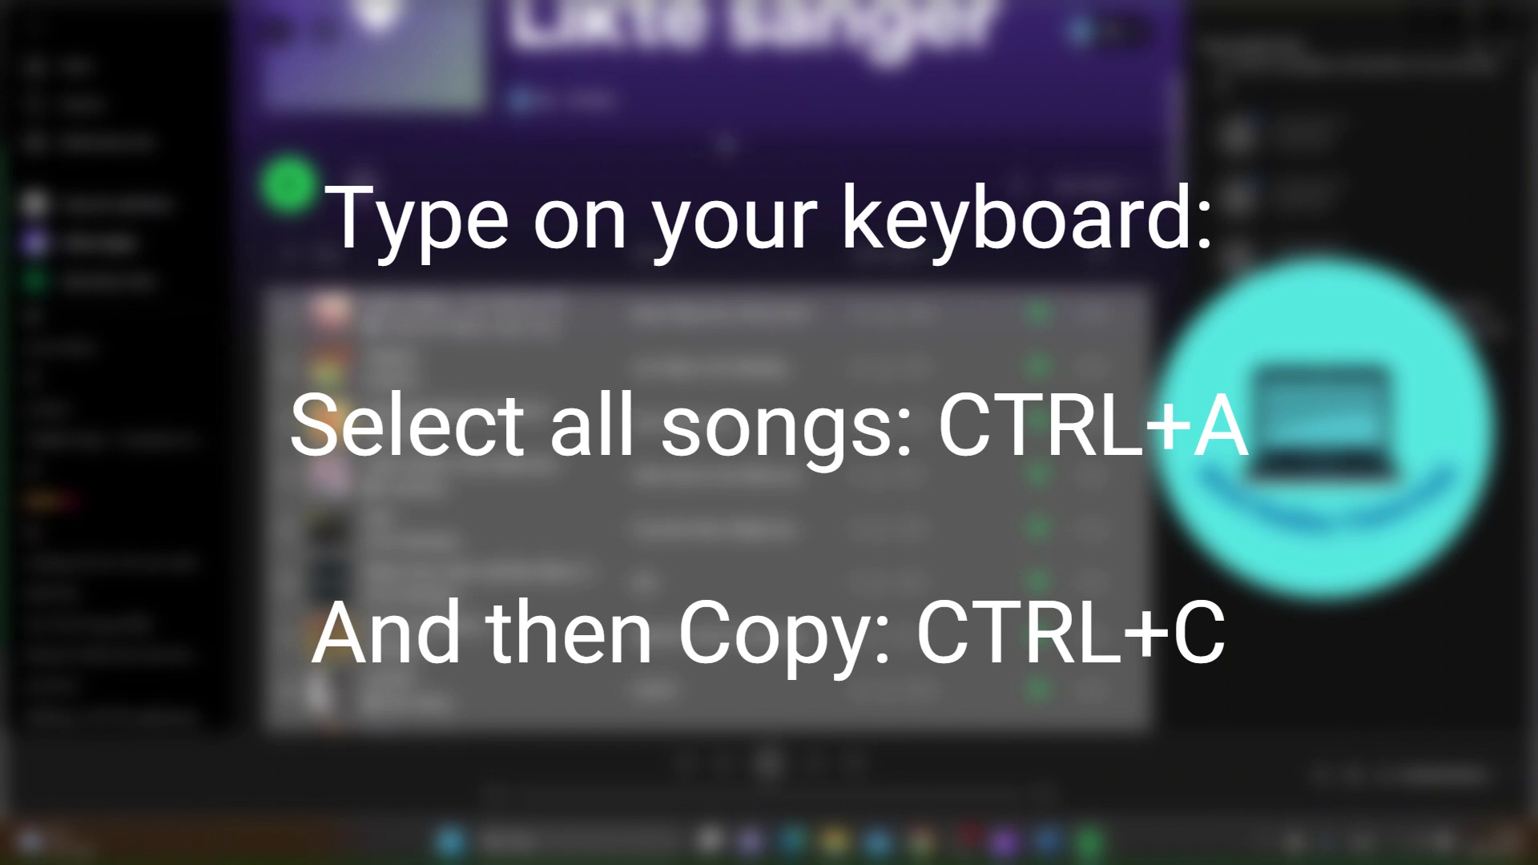
{"action": "scroll", "coordinate": [717, 154], "scroll_direction": "up", "scroll_amount": 3}
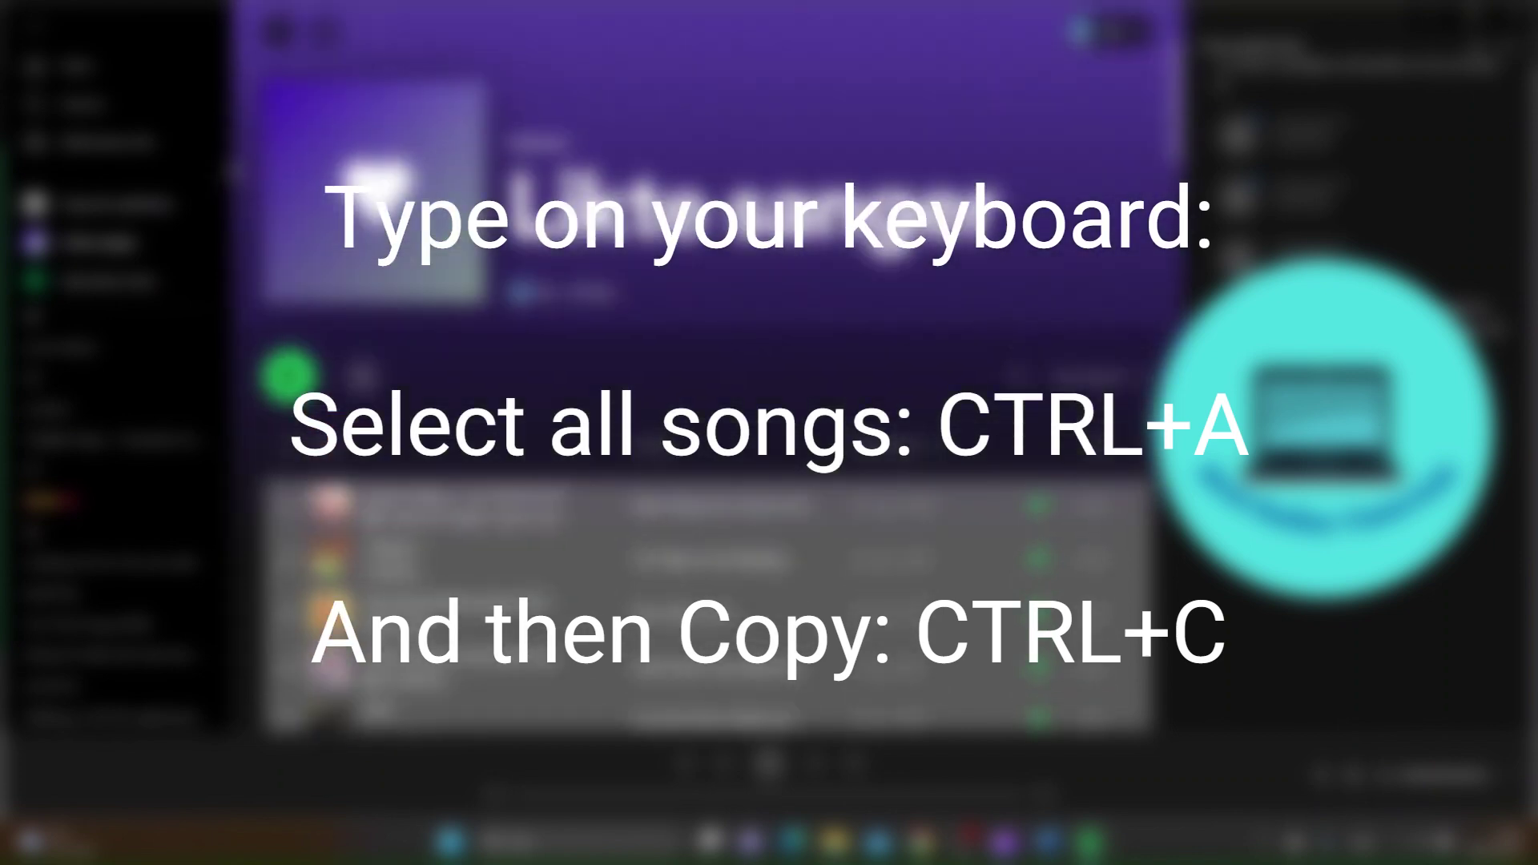
Paste the copied songs into 'Add liked songs', confirming that only new ones get added
{"action": "left_click", "coordinate": [130, 144]}
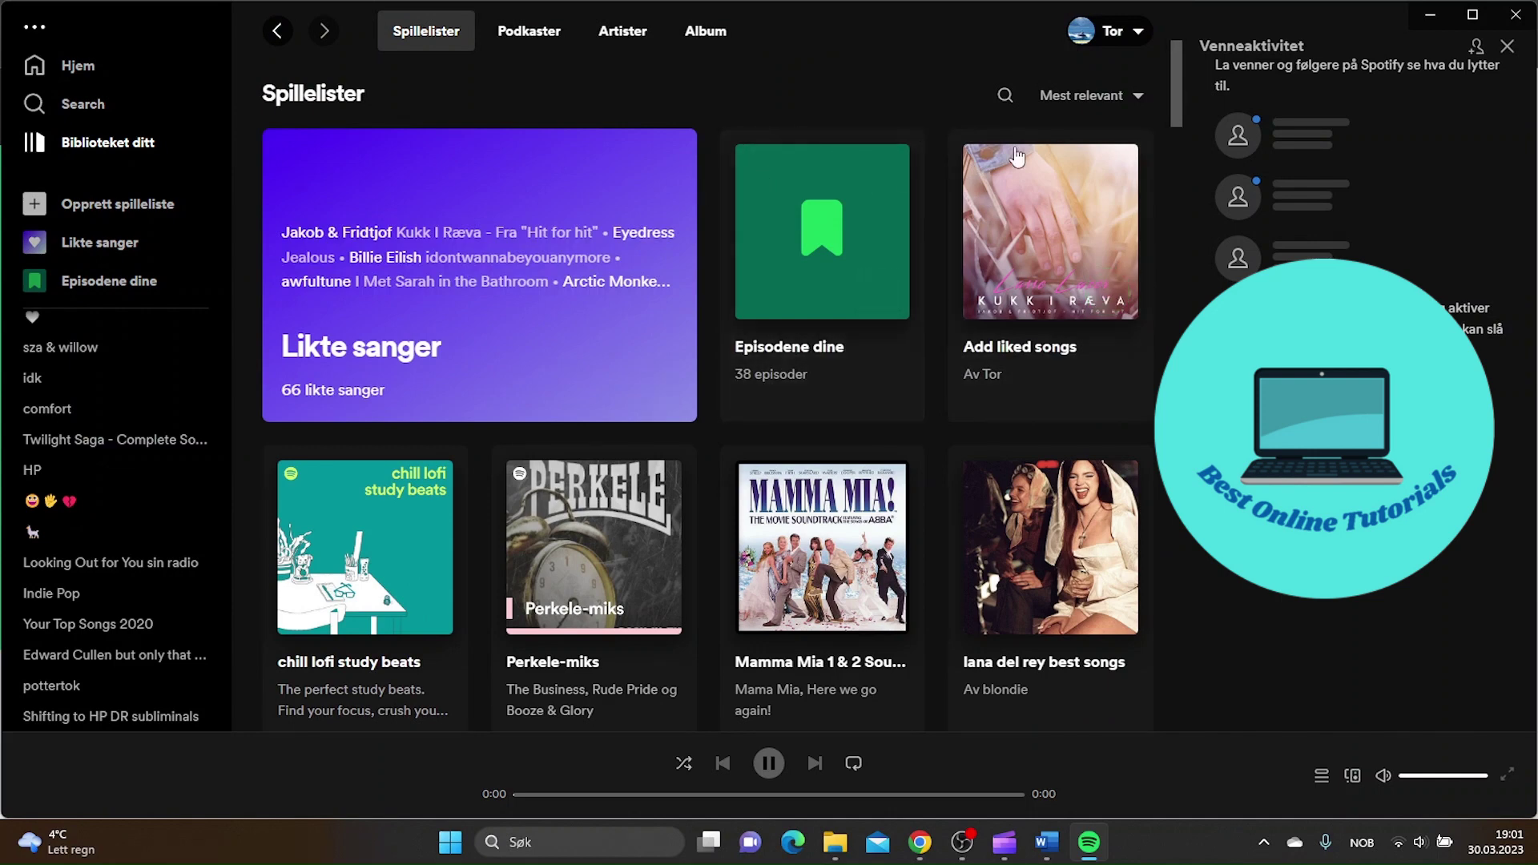
{"action": "left_click", "coordinate": [1014, 214]}
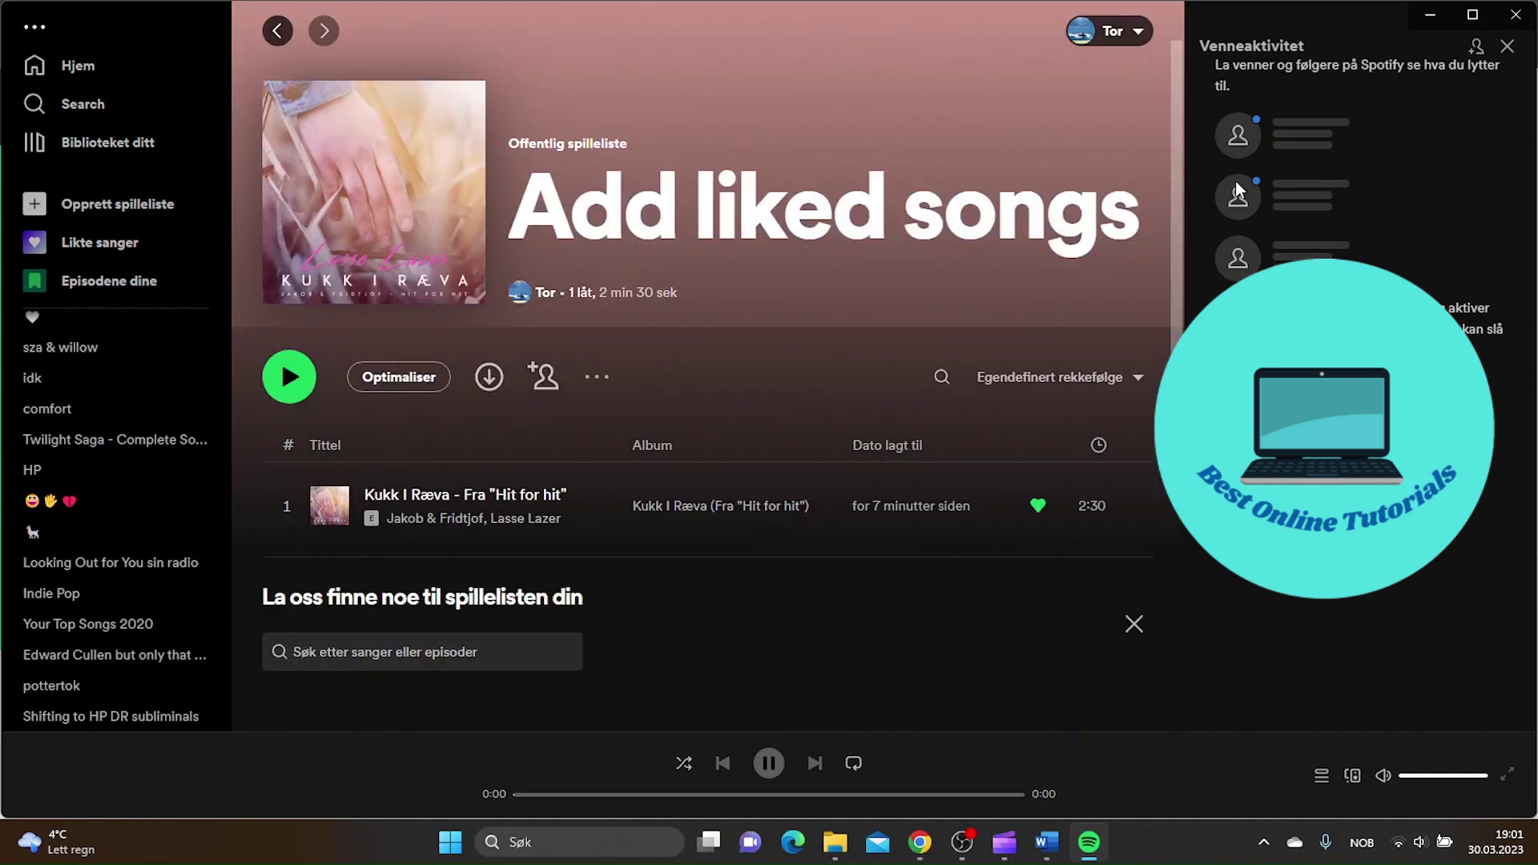
{"action": "scroll", "coordinate": [1008, 454], "scroll_direction": "down", "scroll_amount": 2}
{"action": "scroll", "coordinate": [994, 467], "scroll_direction": "up", "scroll_amount": 1}
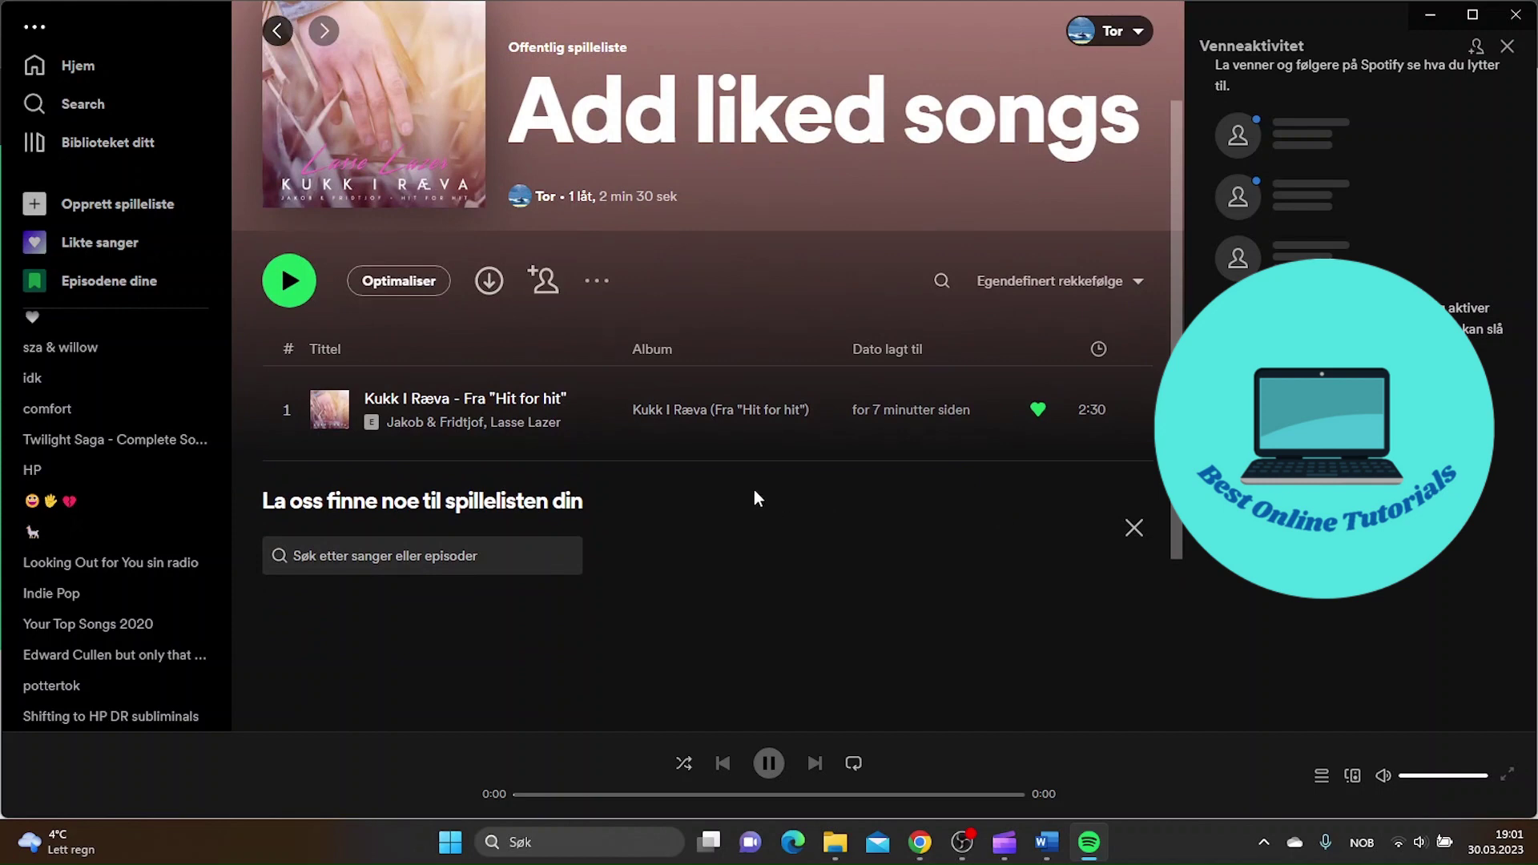
{"action": "key", "text": "ctrl+v"}
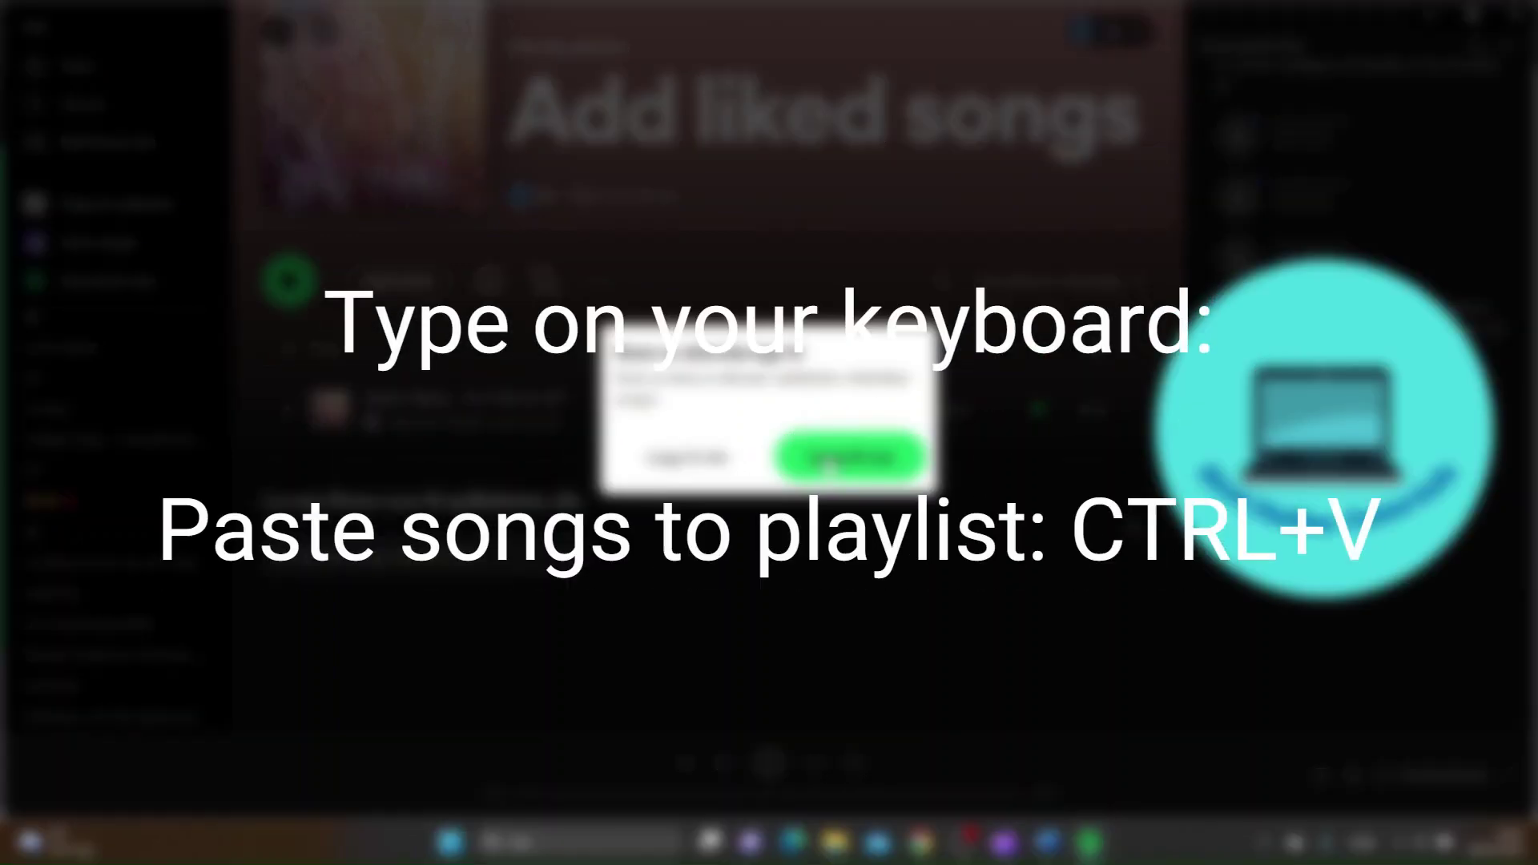
{"action": "left_click", "coordinate": [850, 456]}
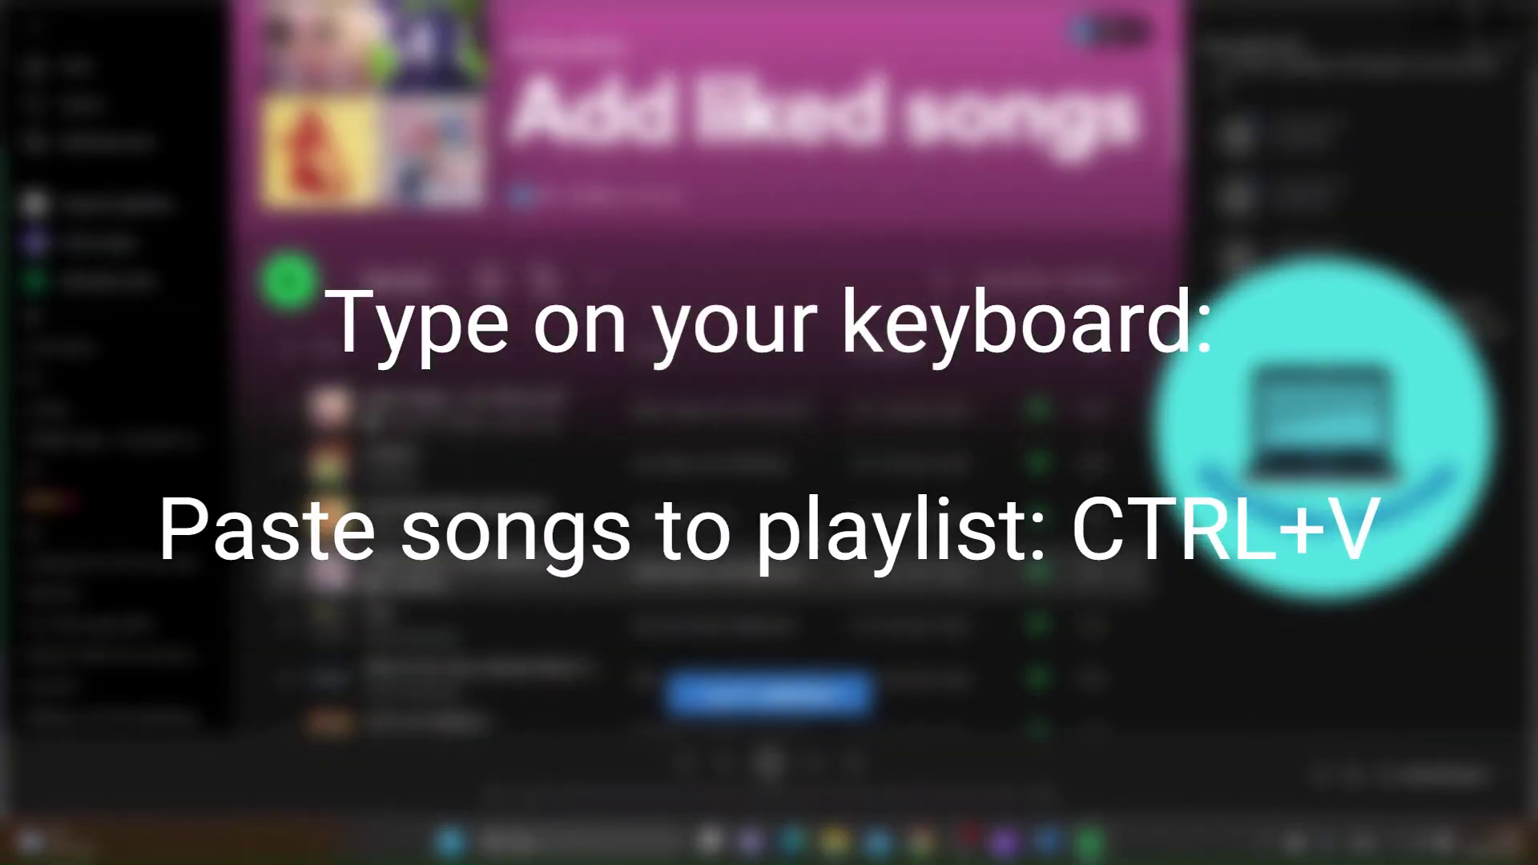
{"action": "scroll", "coordinate": [781, 379], "scroll_direction": "down", "scroll_amount": 3}
{"action": "scroll", "coordinate": [842, 410], "scroll_direction": "down", "scroll_amount": 2}
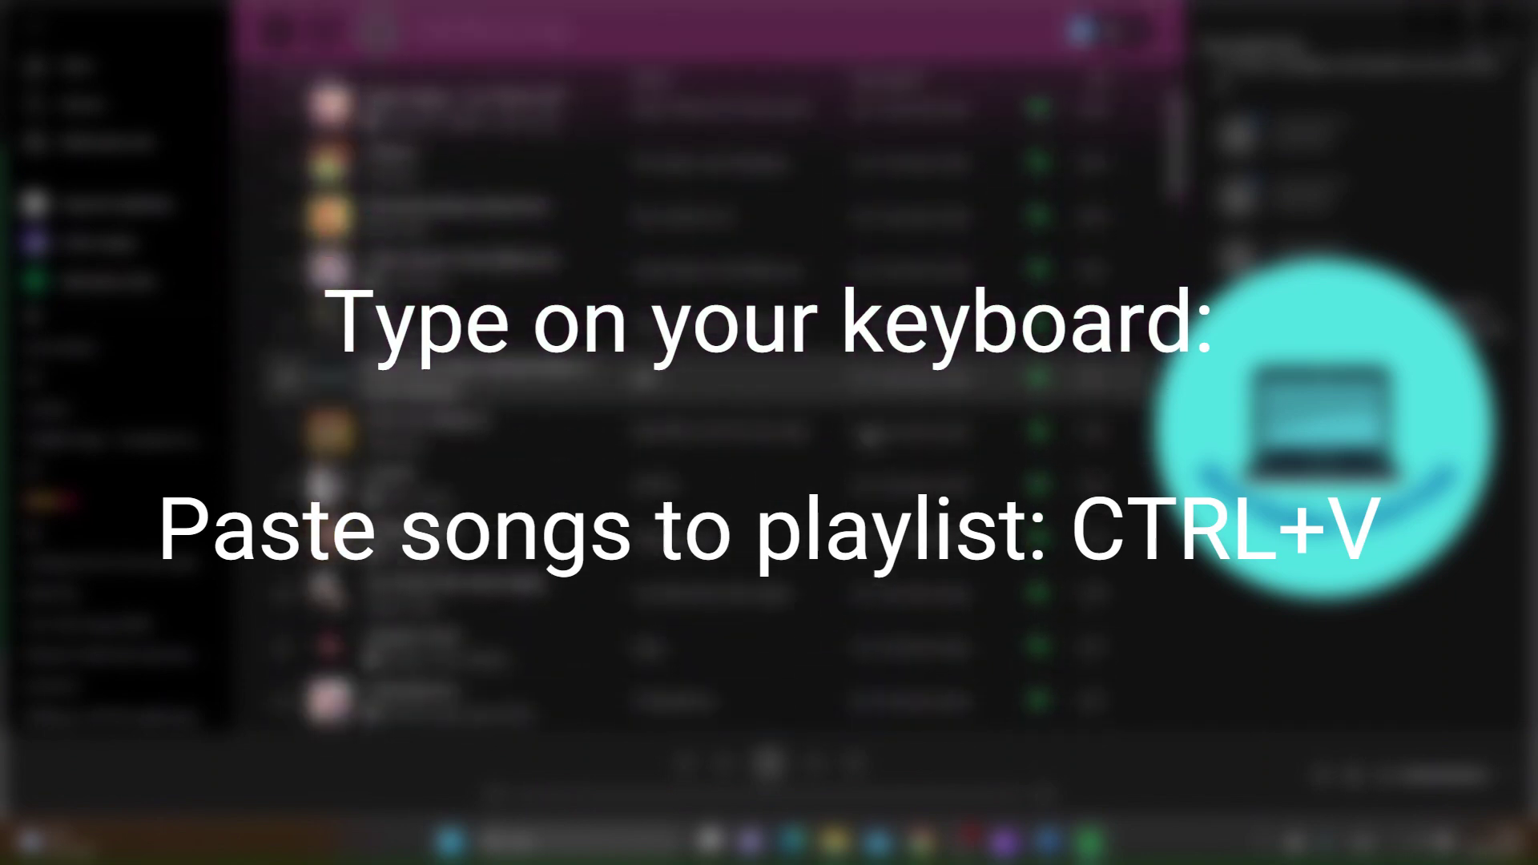
{"action": "scroll", "coordinate": [873, 439], "scroll_direction": "down", "scroll_amount": 2}
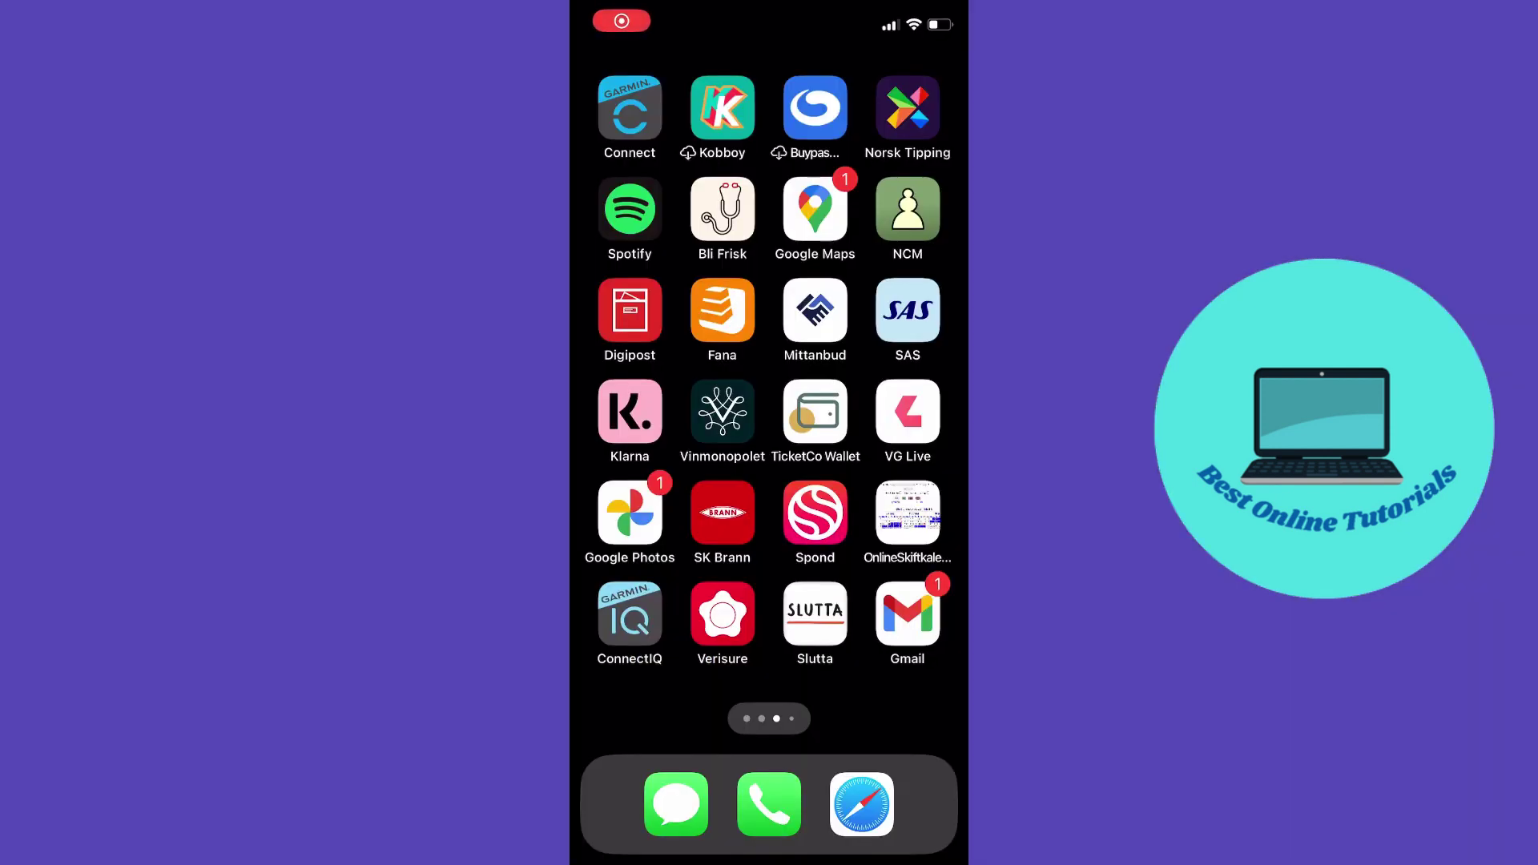
On the iPhone, open 'Add liked songs' in Spotify's library to check the transferred tracks
{"action": "left_click", "coordinate": [631, 210]}
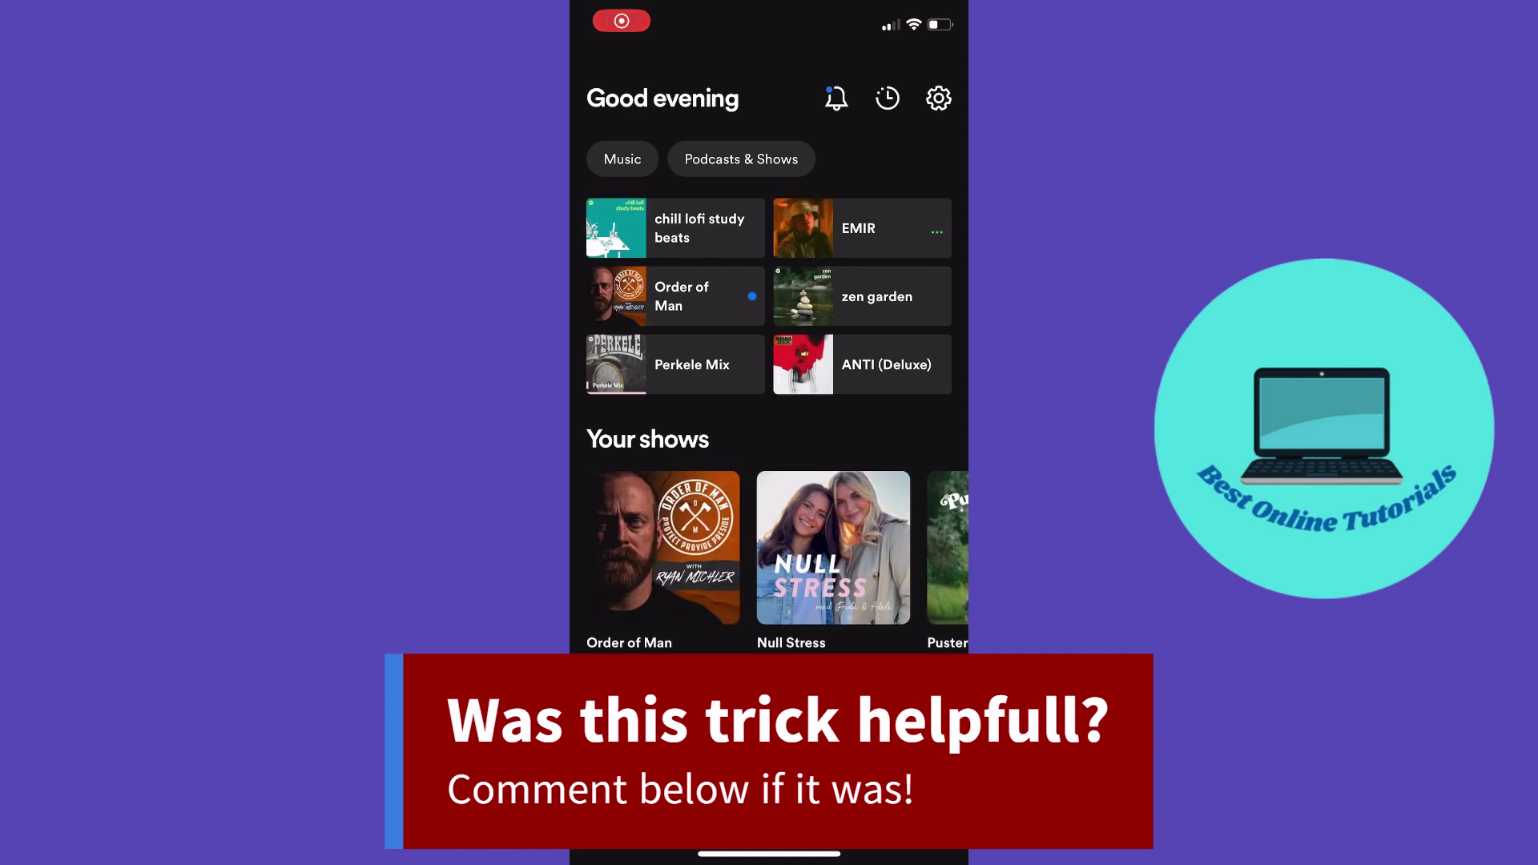
{"action": "left_click", "coordinate": [902, 806]}
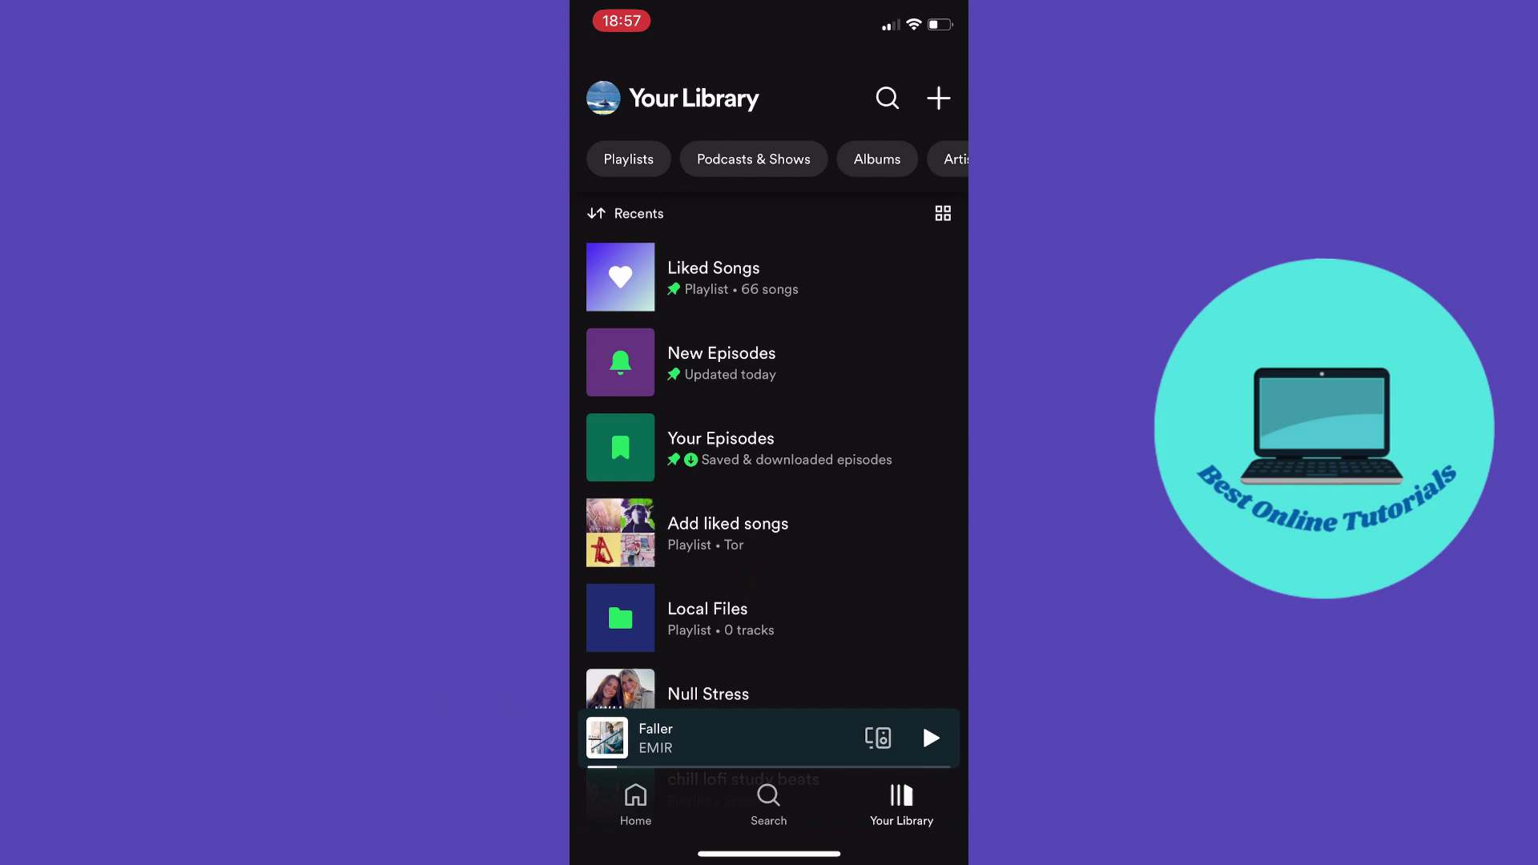
{"action": "scroll", "coordinate": [775, 449], "scroll_direction": "down", "scroll_amount": 2}
{"action": "left_click", "coordinate": [728, 433]}
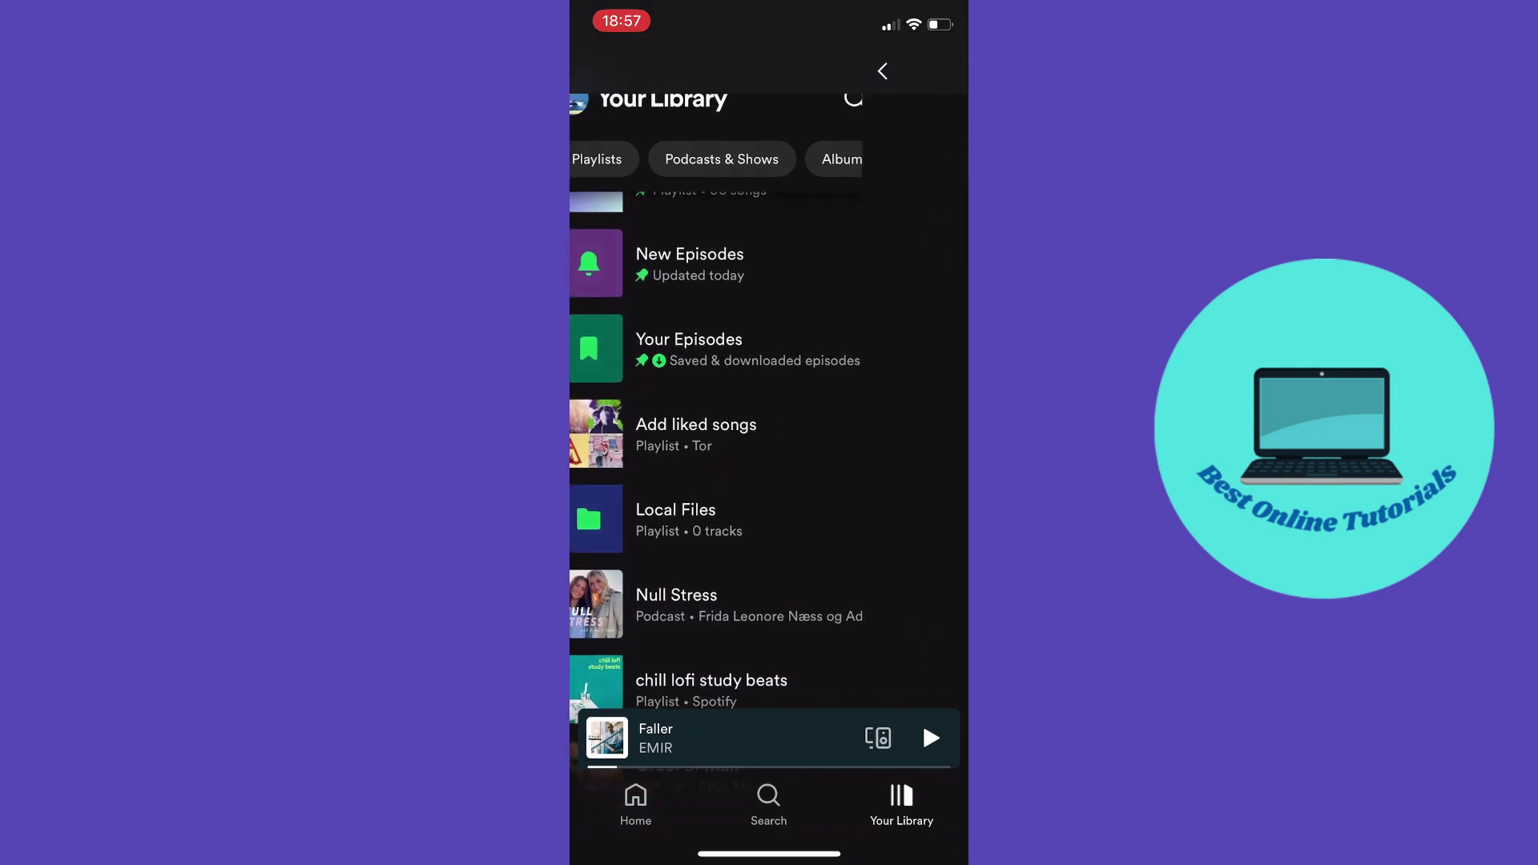
{"action": "scroll", "coordinate": [769, 482], "scroll_direction": "down", "scroll_amount": 3}
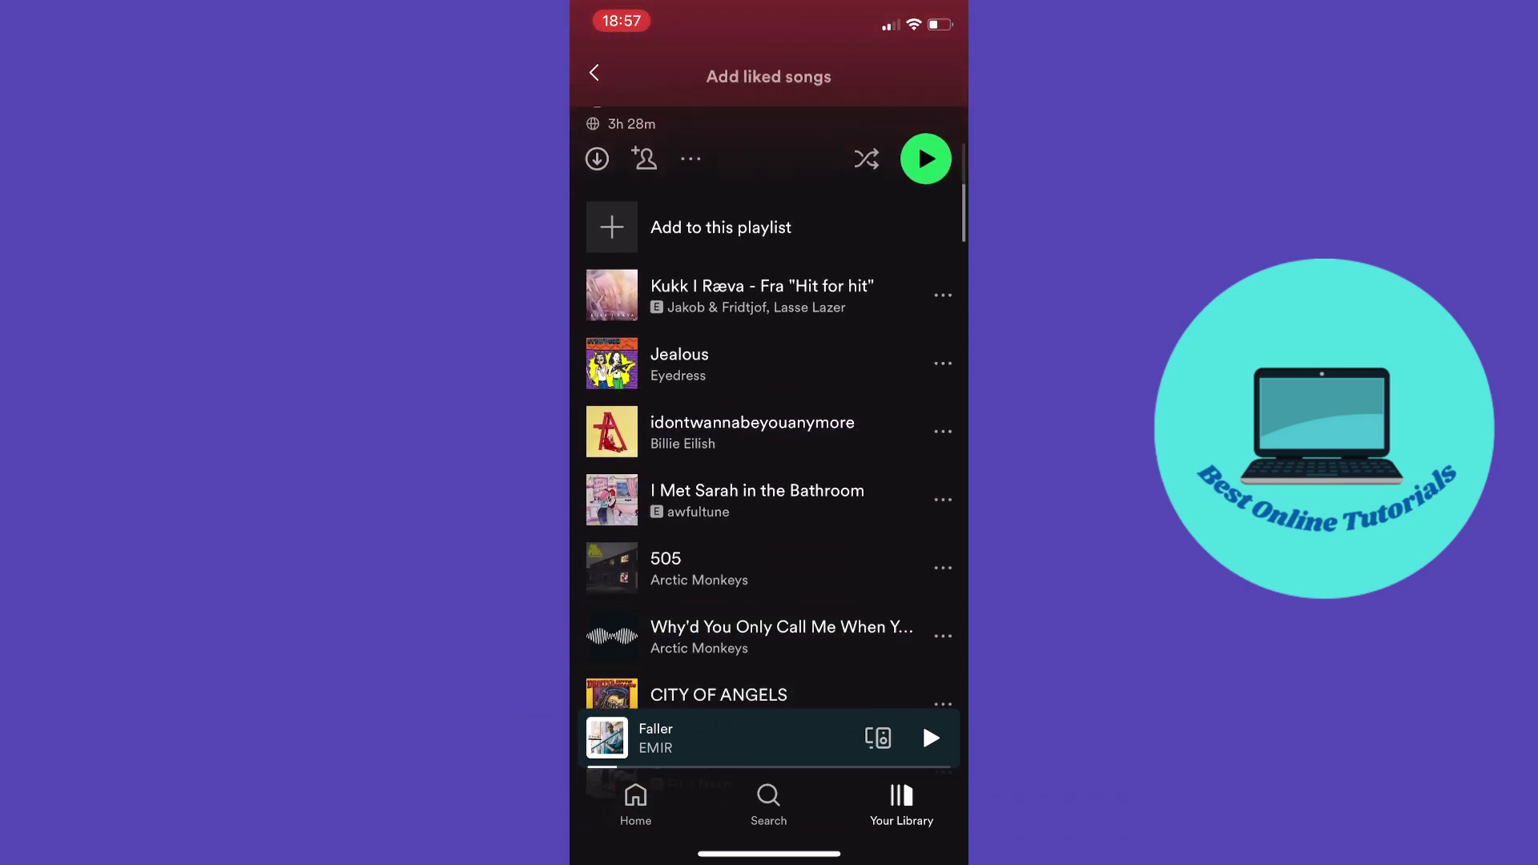
{"action": "scroll", "coordinate": [769, 481], "scroll_direction": "down", "scroll_amount": 5}
{"action": "scroll", "coordinate": [769, 481], "scroll_direction": "down", "scroll_amount": 5}
{"action": "scroll", "coordinate": [770, 481], "scroll_direction": "down", "scroll_amount": 3}
{"action": "scroll", "coordinate": [769, 397], "scroll_direction": "down", "scroll_amount": 5}
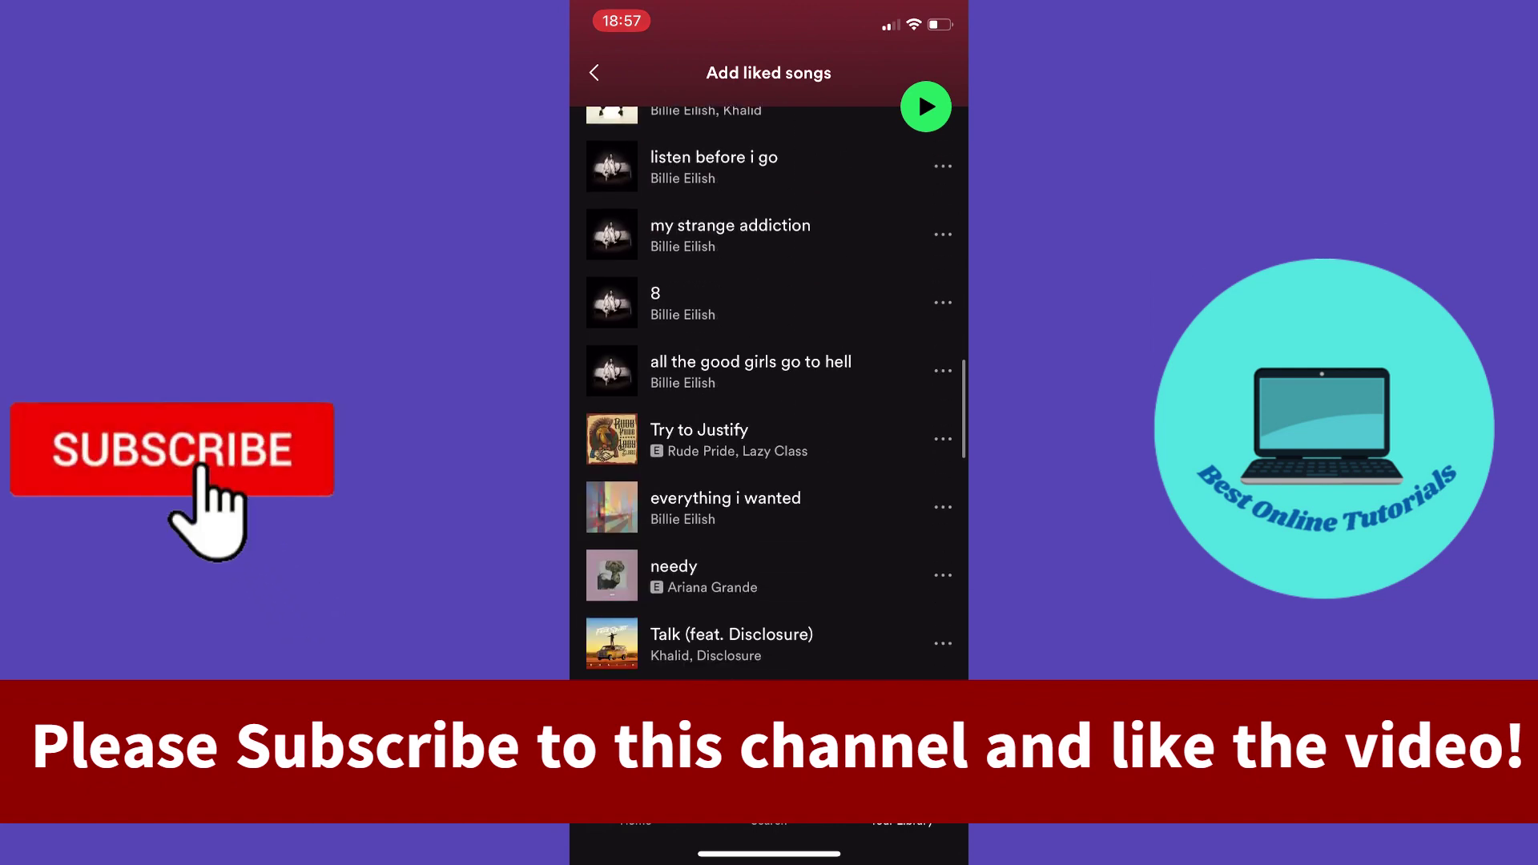
{"action": "scroll", "coordinate": [769, 396], "scroll_direction": "up", "scroll_amount": 5}
{"action": "scroll", "coordinate": [770, 397], "scroll_direction": "up", "scroll_amount": 5}
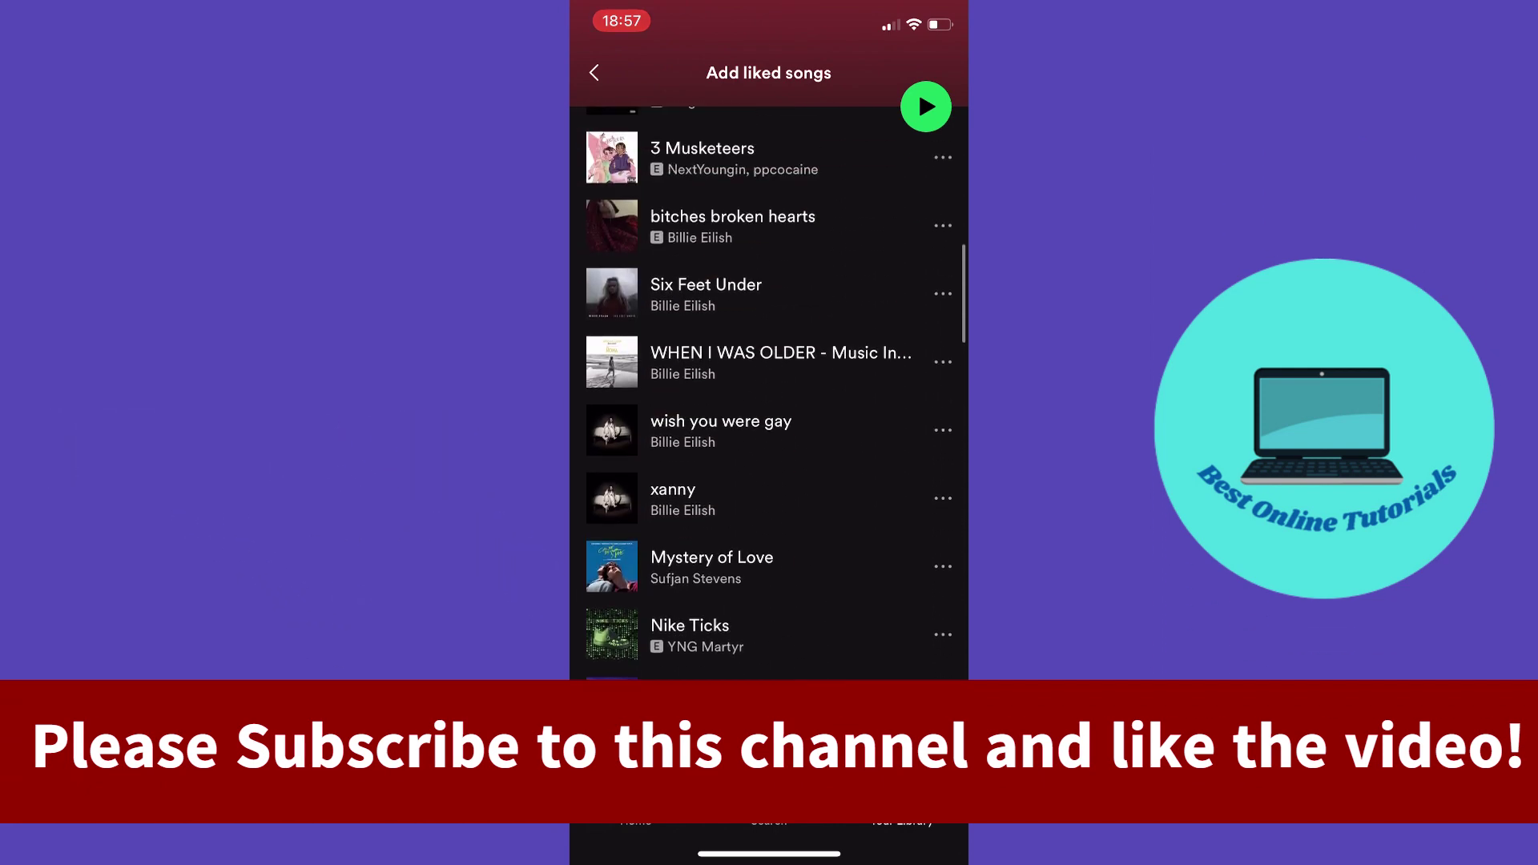
{"action": "scroll", "coordinate": [770, 397], "scroll_direction": "up", "scroll_amount": 3}
{"action": "scroll", "coordinate": [769, 397], "scroll_direction": "up", "scroll_amount": 1}
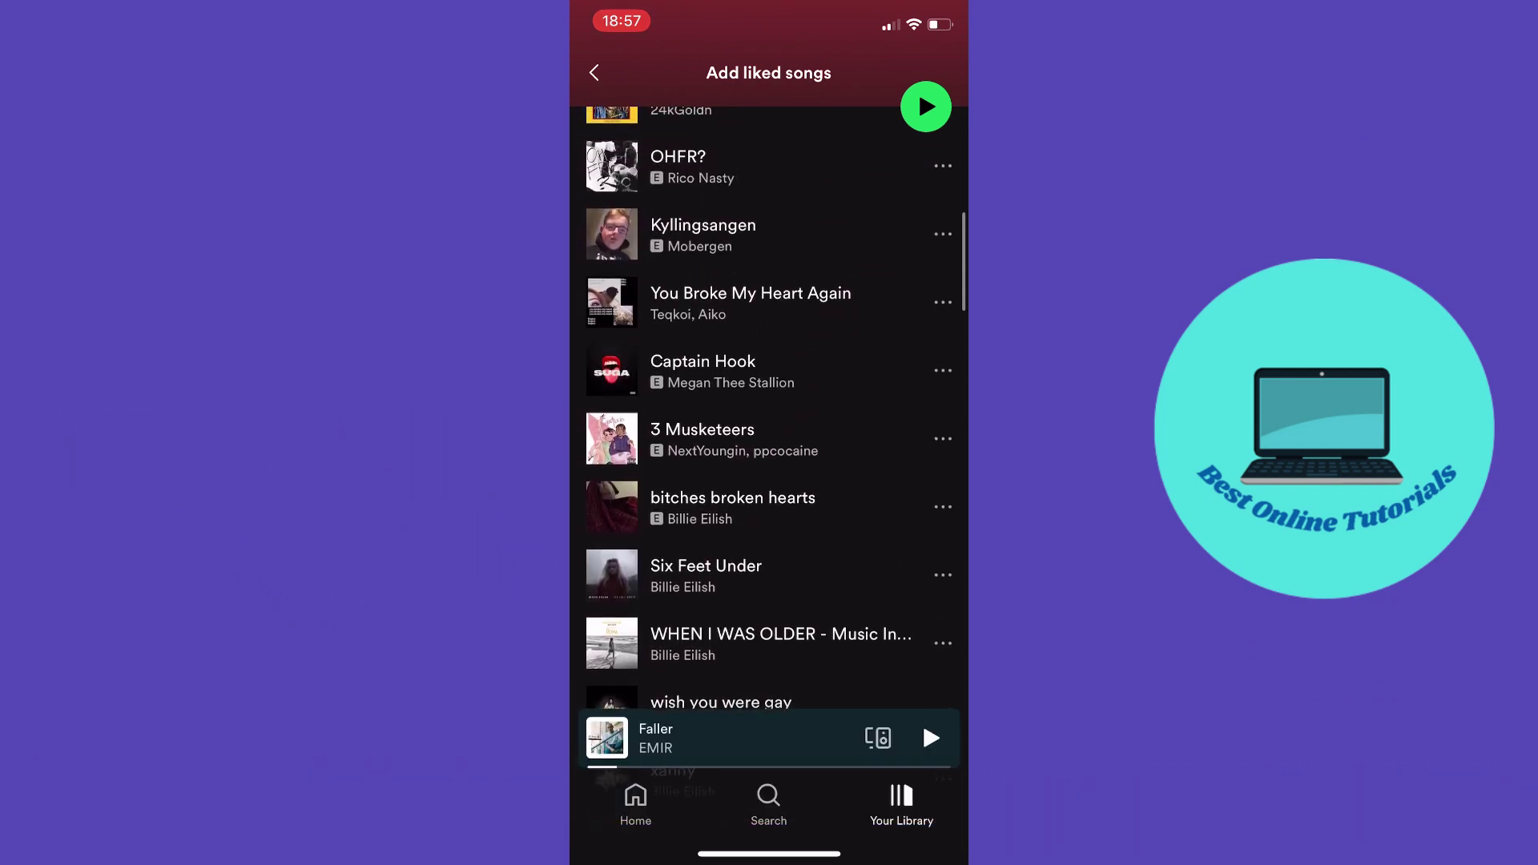